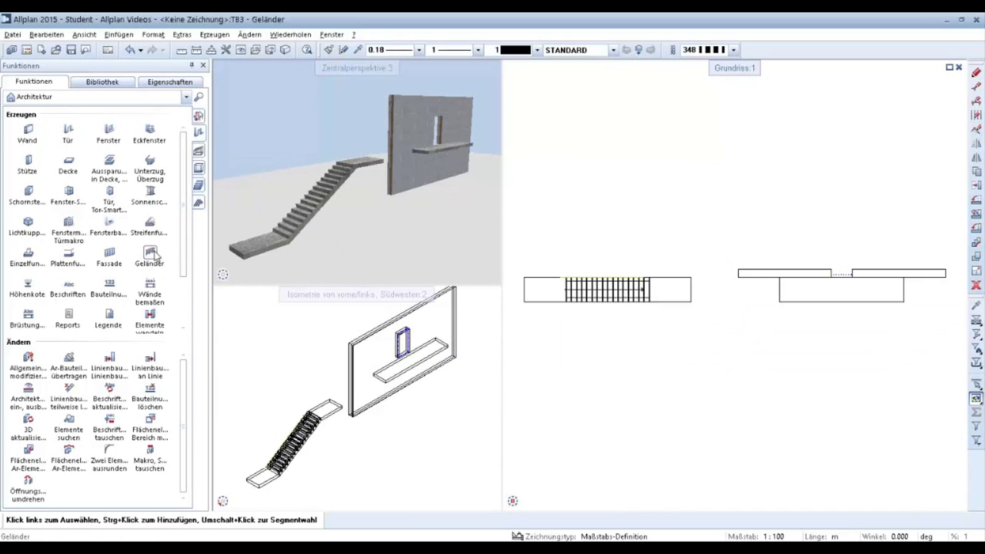
Start the Geländer railing tool and briefly open and close its properties
{"action": "left_click", "coordinate": [150, 254]}
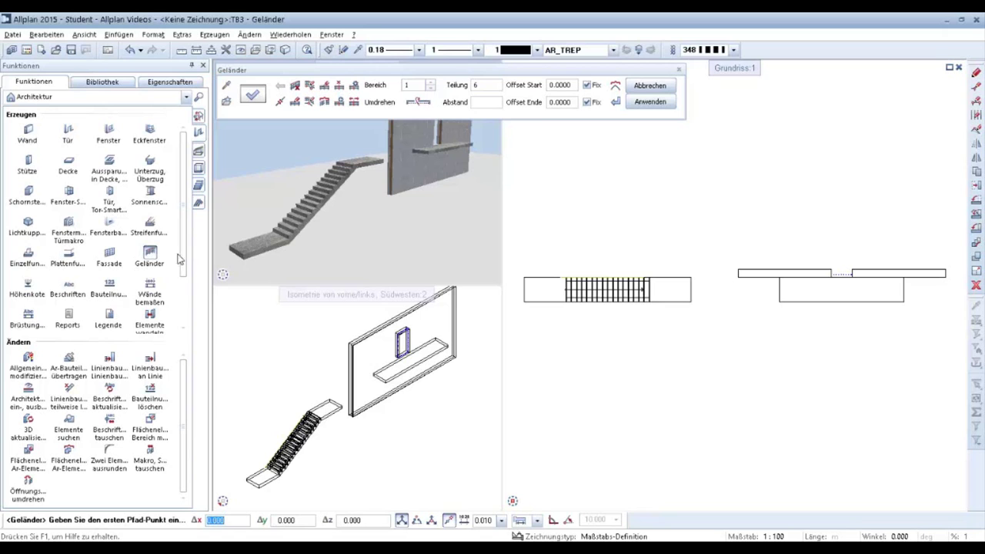
{"action": "left_click", "coordinate": [252, 96]}
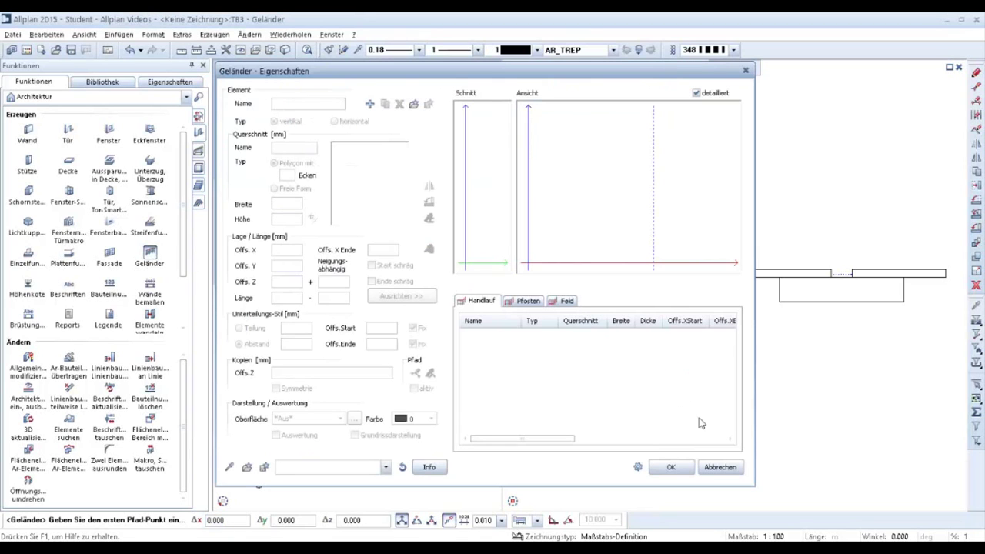
{"action": "left_click", "coordinate": [725, 467]}
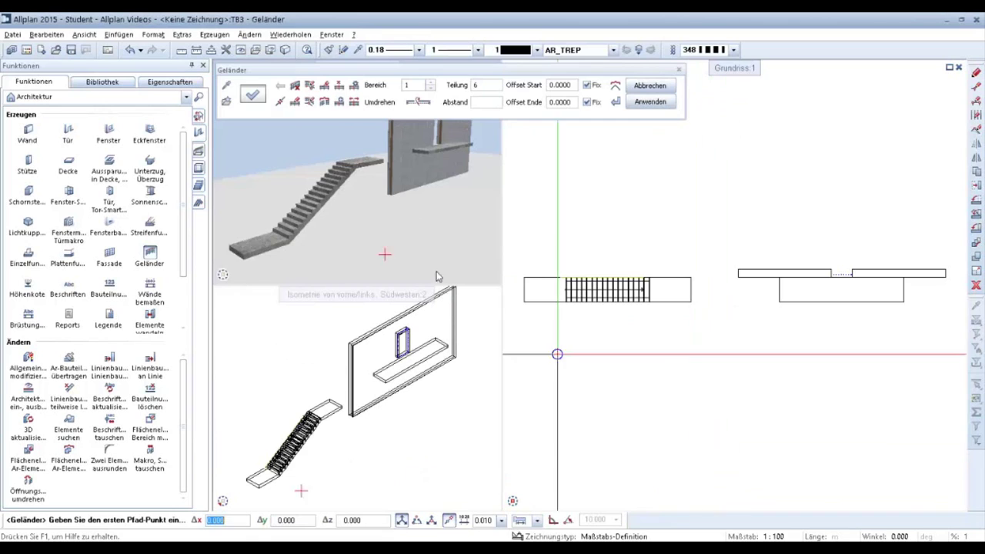
Preview the railing favourites, Geländer mit Stäben through Lattenzaun, then cancel without choosing one
{"action": "left_click", "coordinate": [227, 101]}
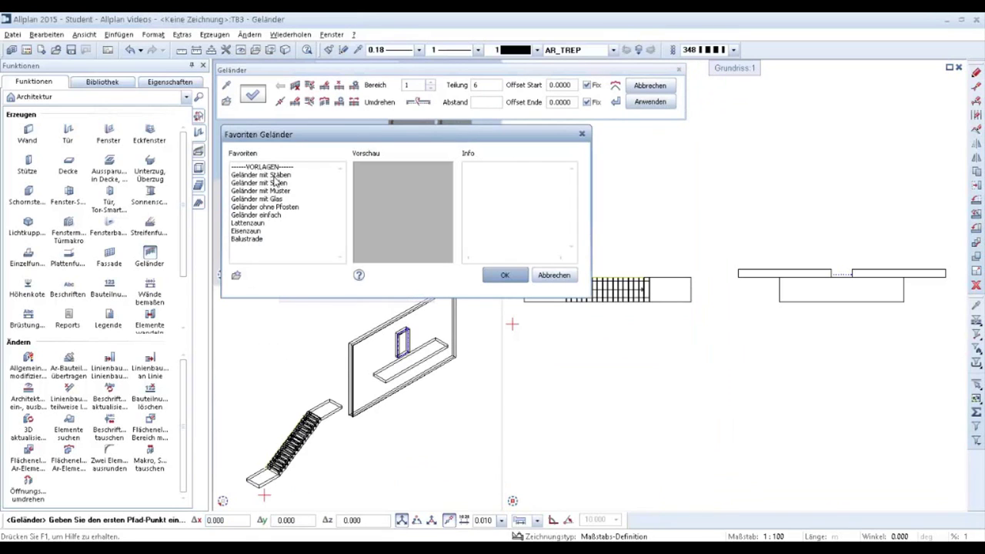
{"action": "left_click", "coordinate": [275, 175]}
{"action": "left_click", "coordinate": [277, 183]}
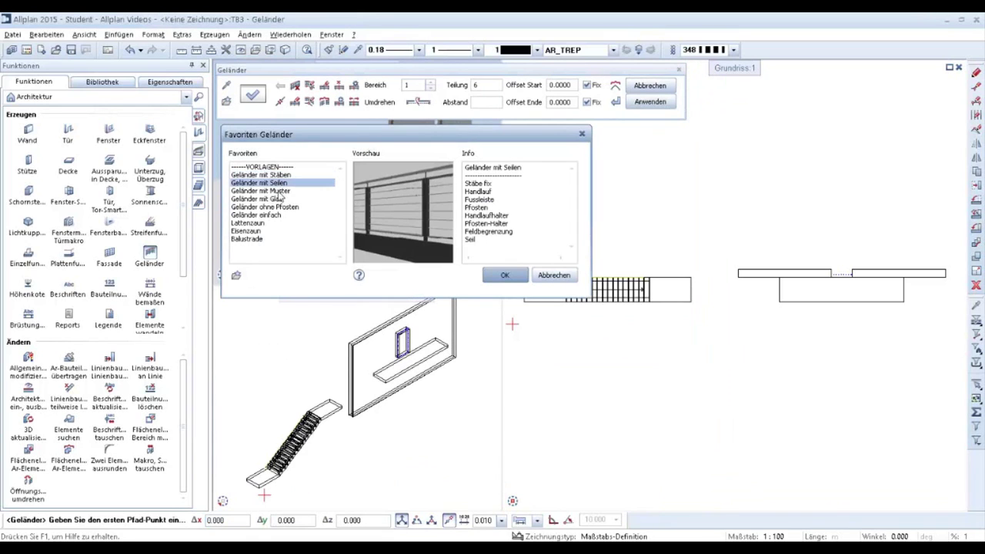
{"action": "left_click", "coordinate": [279, 191]}
{"action": "left_click", "coordinate": [282, 199]}
{"action": "left_click", "coordinate": [283, 208]}
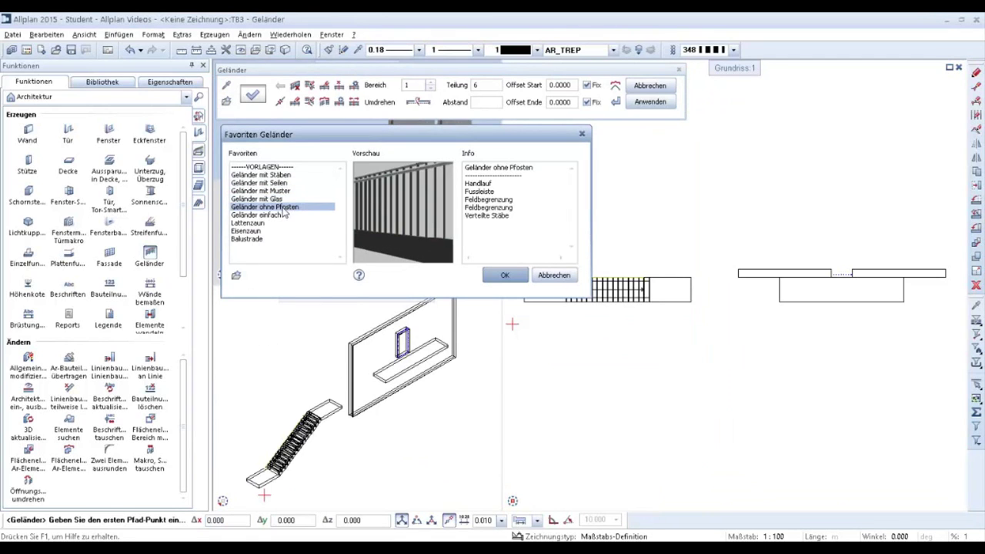
{"action": "left_click", "coordinate": [282, 215]}
{"action": "left_click", "coordinate": [280, 223]}
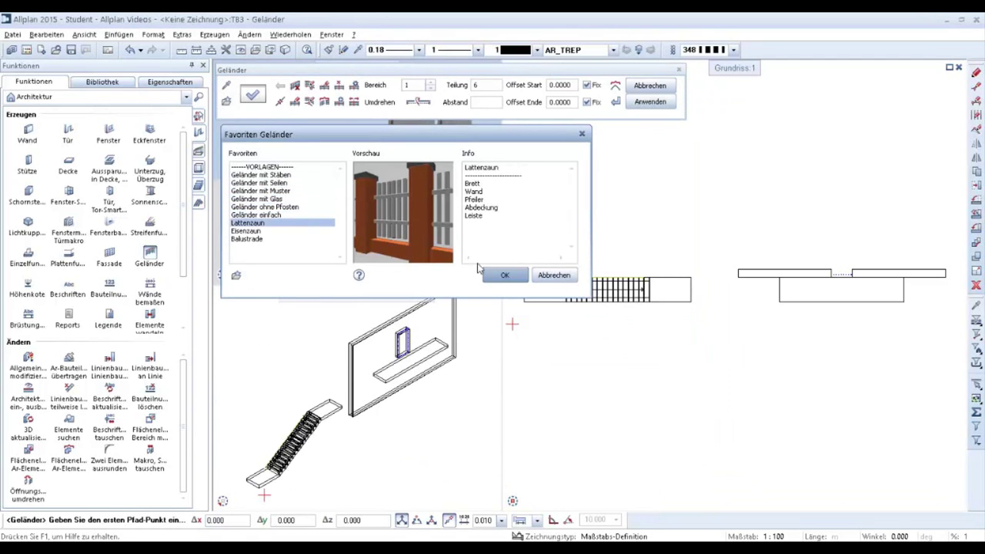
{"action": "left_click", "coordinate": [554, 274]}
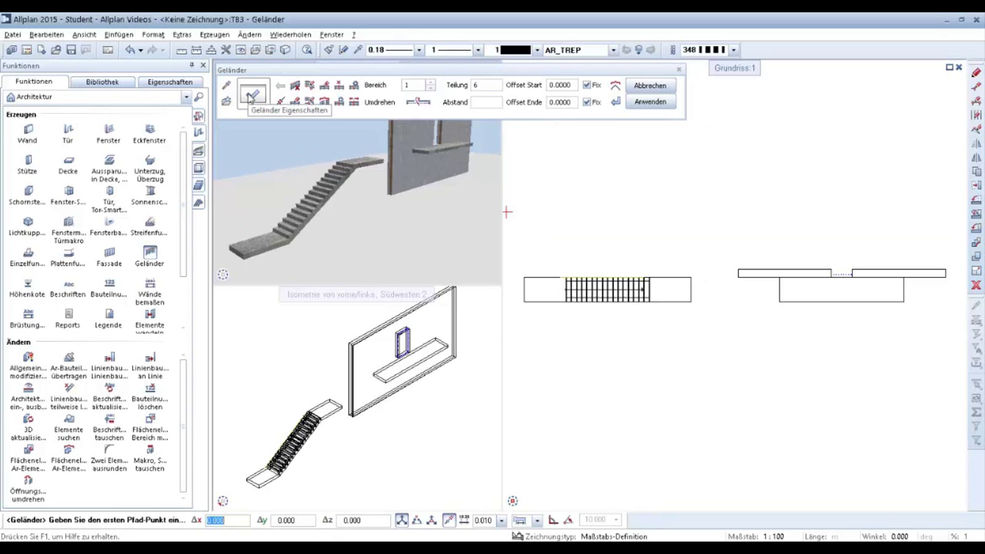
Open Geländer – Eigenschaften and review the Pfosten and Feld tabs before returning to Handlauf
{"action": "left_click", "coordinate": [252, 96]}
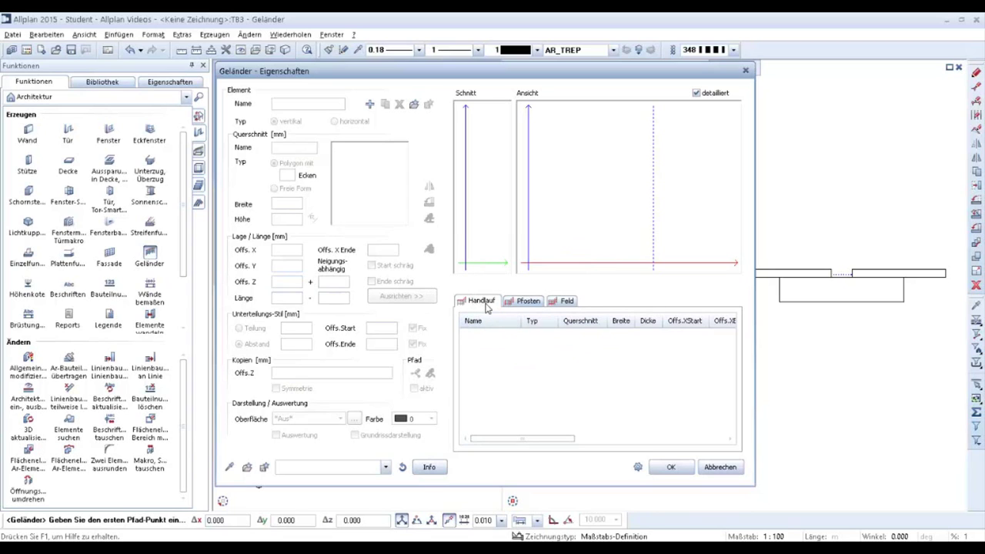
{"action": "left_click", "coordinate": [524, 304]}
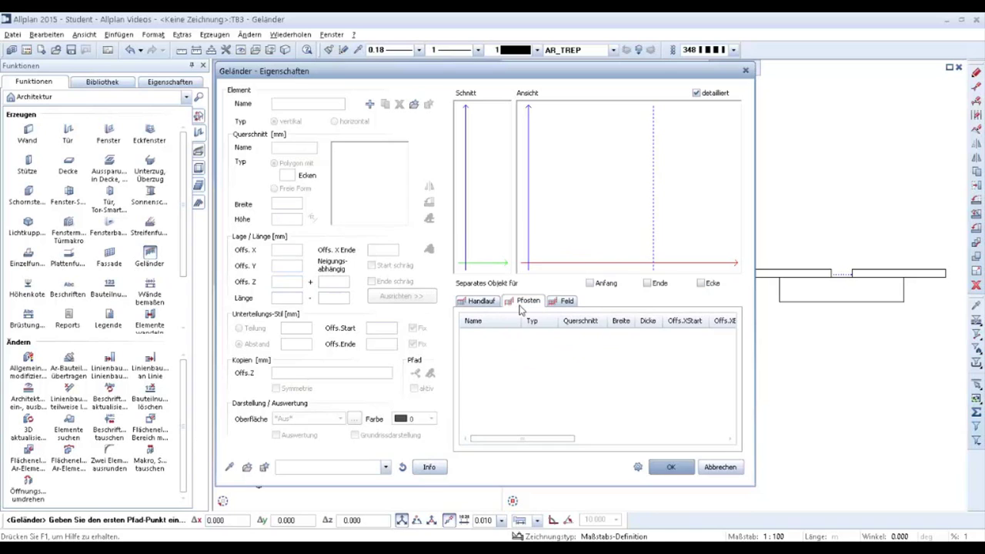
{"action": "left_click", "coordinate": [564, 304]}
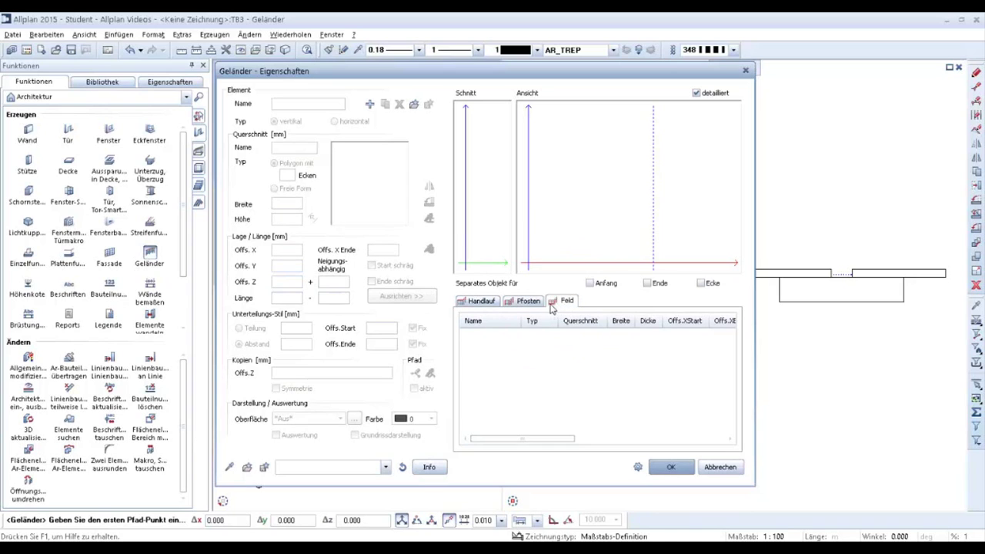
{"action": "left_click", "coordinate": [484, 306]}
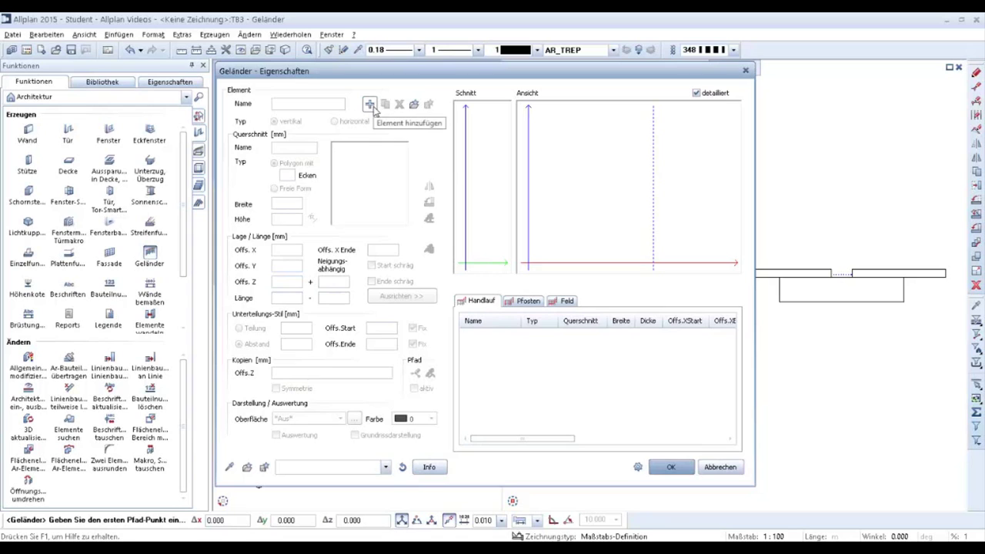
Add a Handlauf element with a 40 × 10 section, keeping Offs. Z at 900.0
{"action": "left_click", "coordinate": [372, 108]}
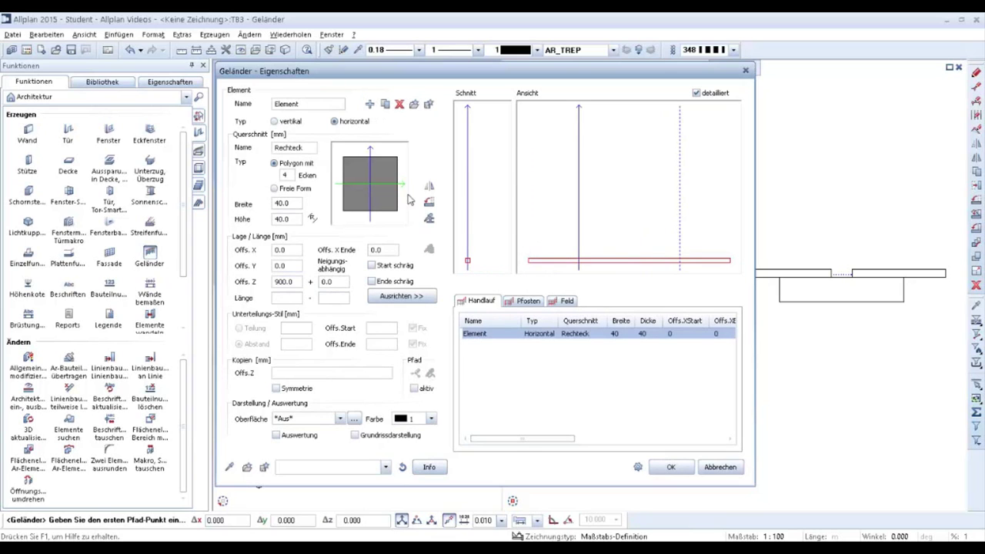
{"action": "left_click_drag", "start_coordinate": [315, 103], "coordinate": [243, 103]}
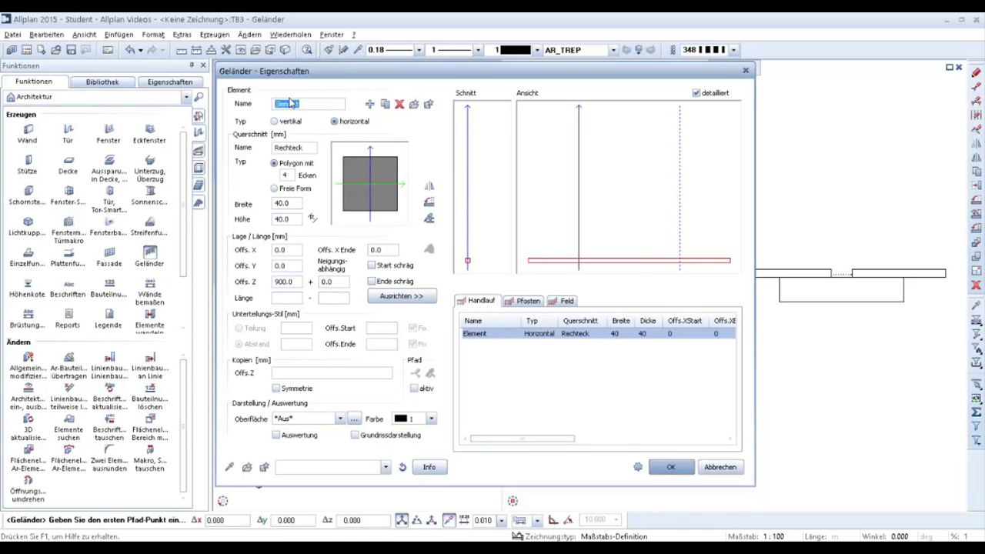
{"action": "type", "text": "Handlauf"}
{"action": "double_click", "coordinate": [274, 219]}
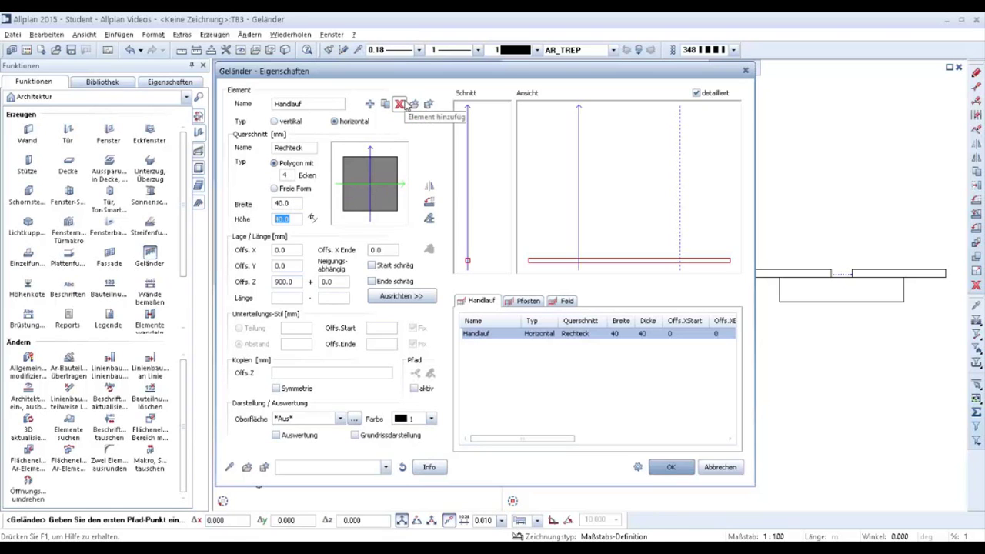
{"action": "type", "text": "10"}
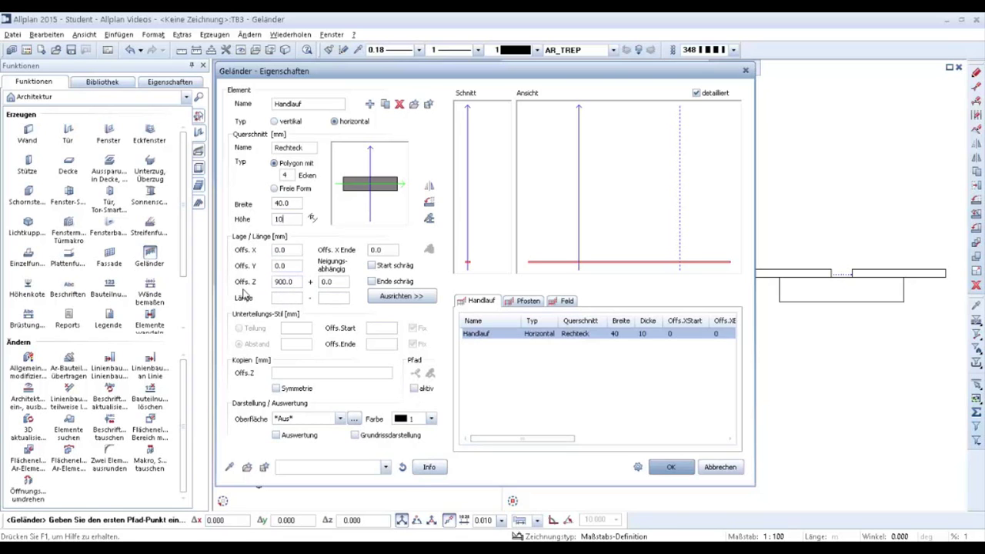
{"action": "left_click_drag", "start_coordinate": [296, 281], "coordinate": [270, 282]}
{"action": "left_click", "coordinate": [291, 283]}
{"action": "left_click", "coordinate": [327, 418]}
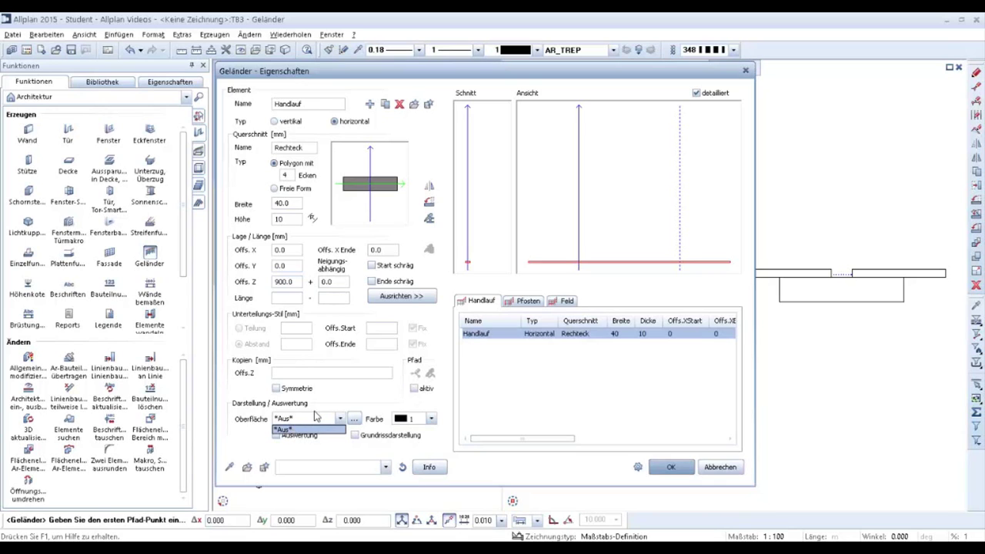
Give Handlauf a surface file from 30YearEdition Materialien > Plastik Keramik Lacke
{"action": "left_click", "coordinate": [328, 416]}
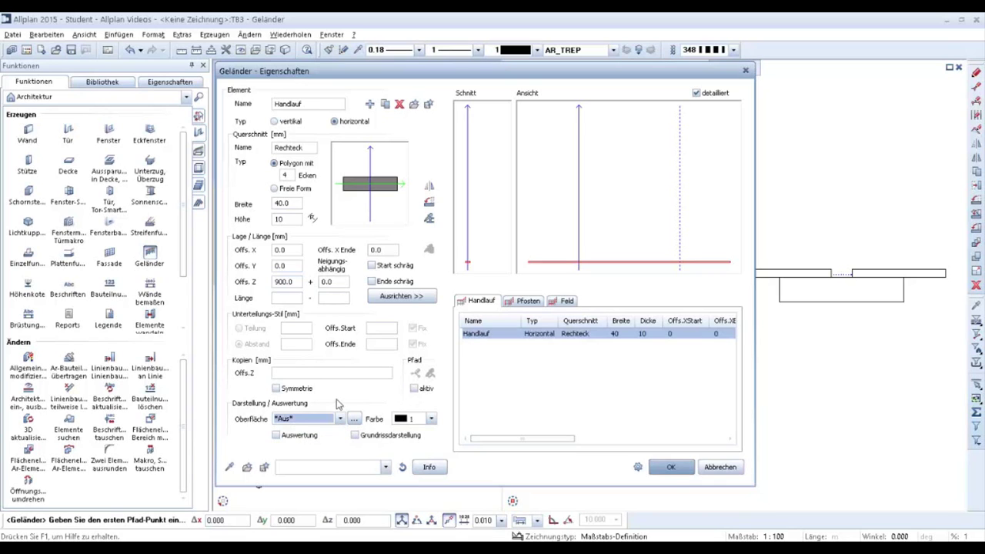
{"action": "left_click", "coordinate": [354, 418]}
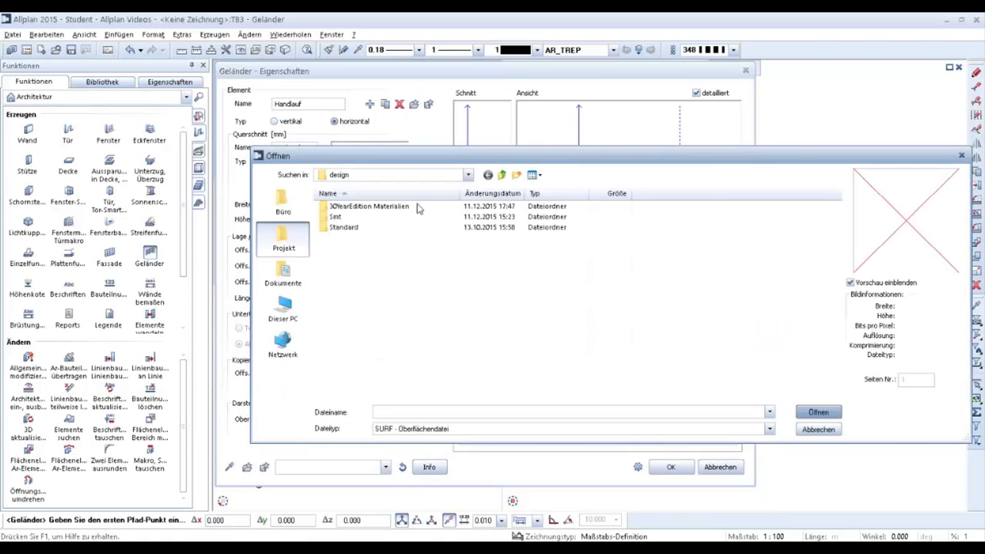
{"action": "left_click_drag", "start_coordinate": [417, 161], "coordinate": [402, 149]}
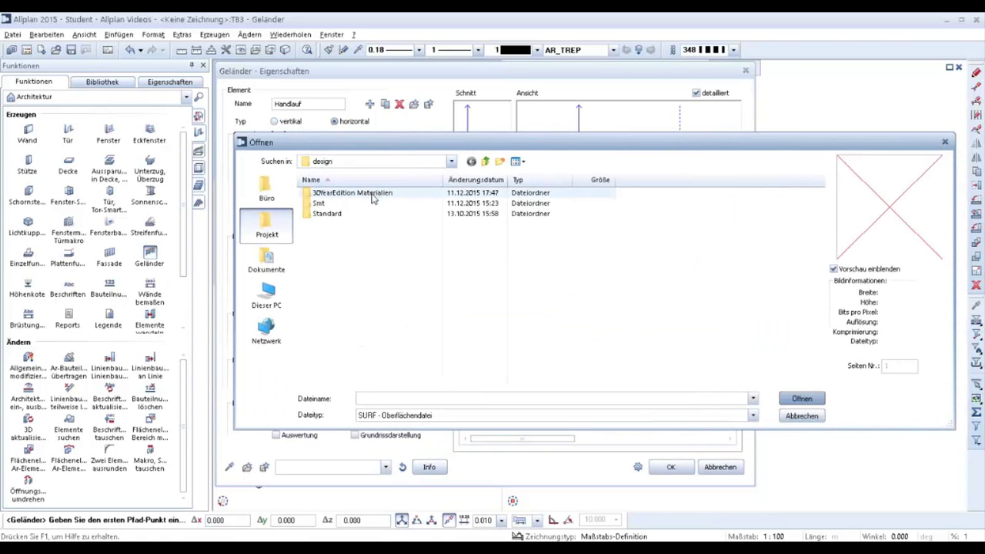
{"action": "double_click", "coordinate": [373, 193]}
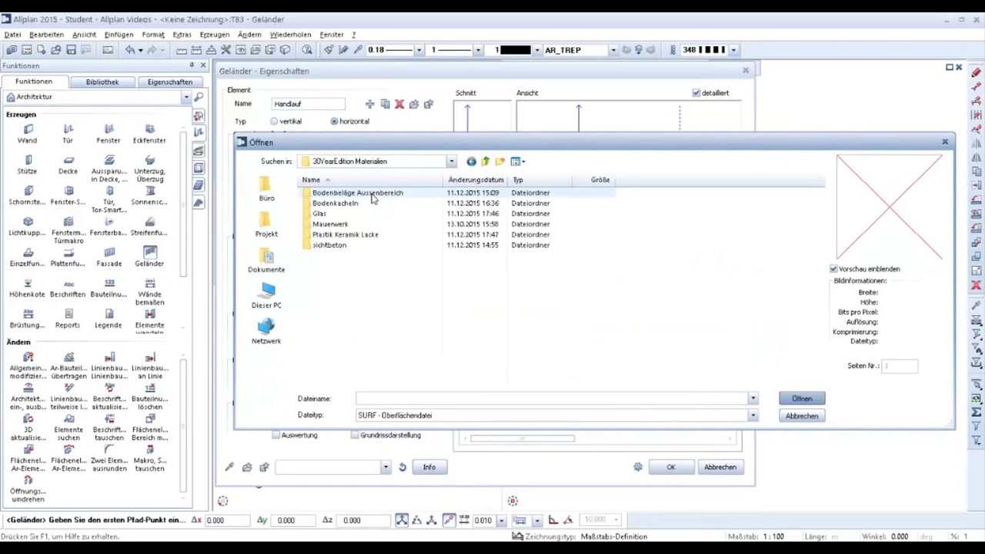
{"action": "double_click", "coordinate": [355, 235]}
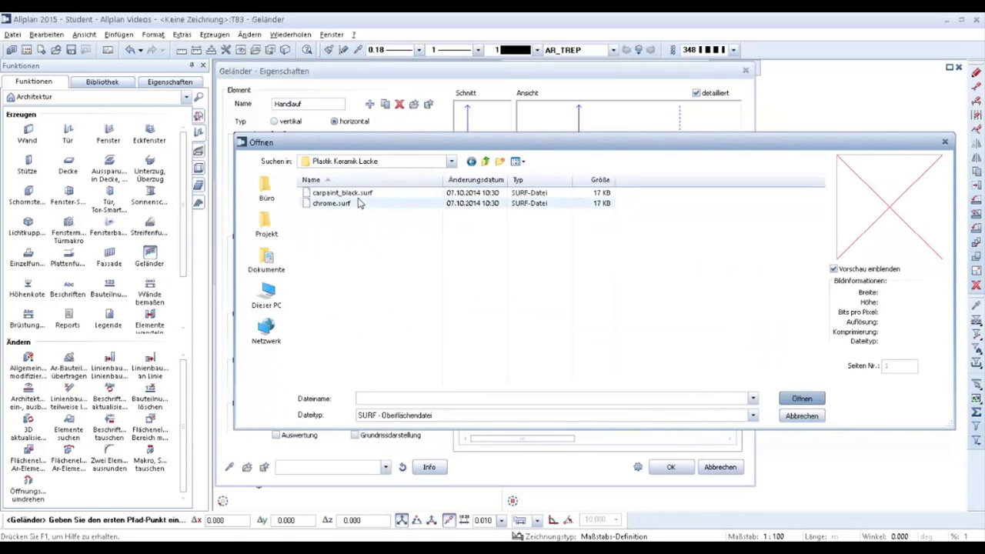
{"action": "double_click", "coordinate": [356, 193]}
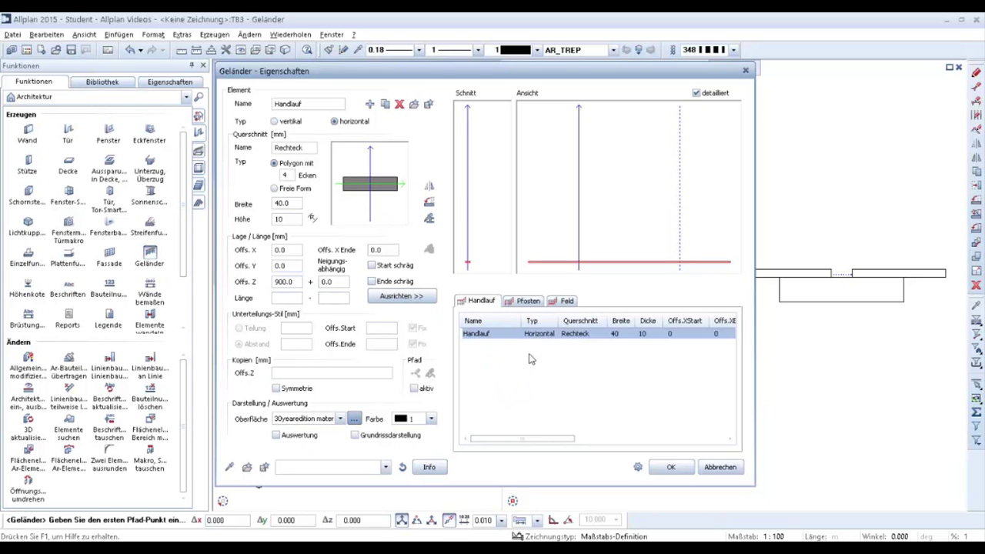
{"action": "left_click", "coordinate": [564, 302]}
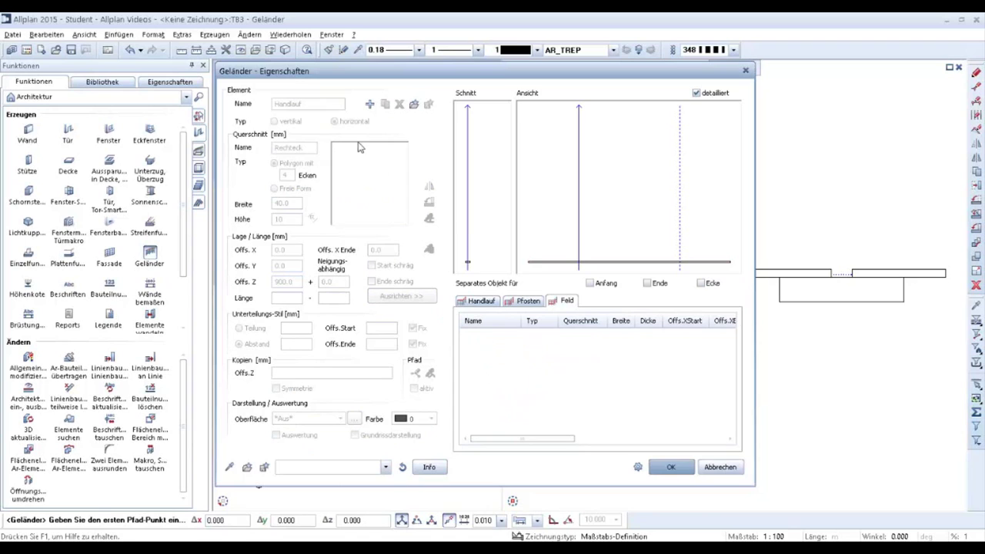
Add a Feld element named Obergurt with a 40 × 10 rectangular section
{"action": "left_click", "coordinate": [370, 104]}
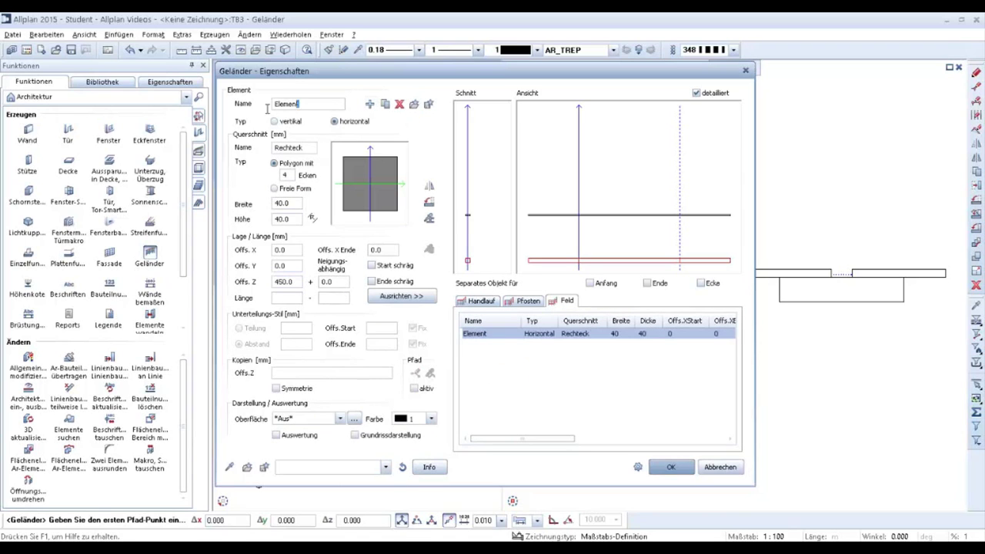
{"action": "left_click_drag", "start_coordinate": [302, 104], "coordinate": [240, 116]}
{"action": "type", "text": "Obergurt"}
{"action": "left_click_drag", "start_coordinate": [295, 218], "coordinate": [270, 219]}
{"action": "type", "text": "10"}
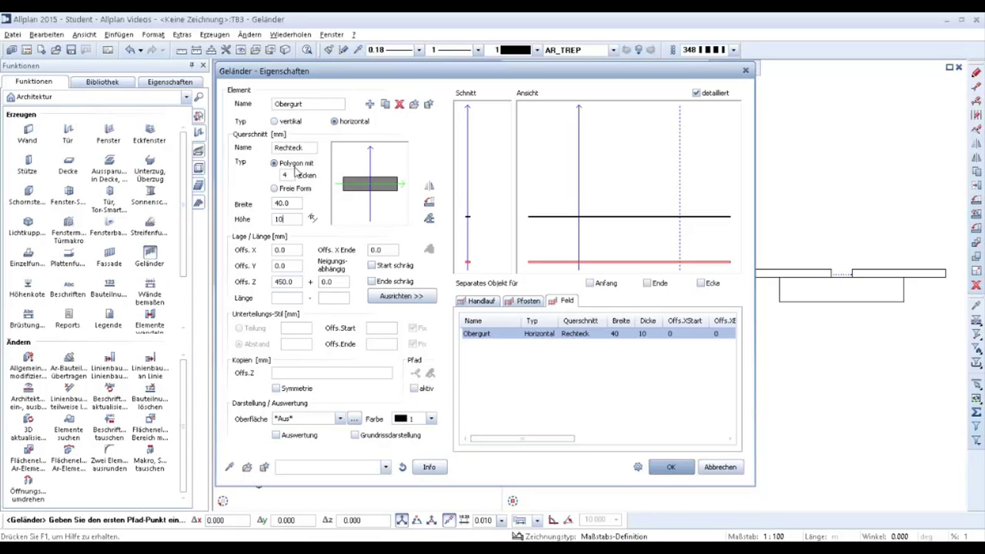
{"action": "double_click", "coordinate": [287, 176]}
Set Obergurt to Offs. Z 800 with the 30yearedition materialien surface, then add another Feld element
{"action": "double_click", "coordinate": [285, 282]}
{"action": "type", "text": "8"}
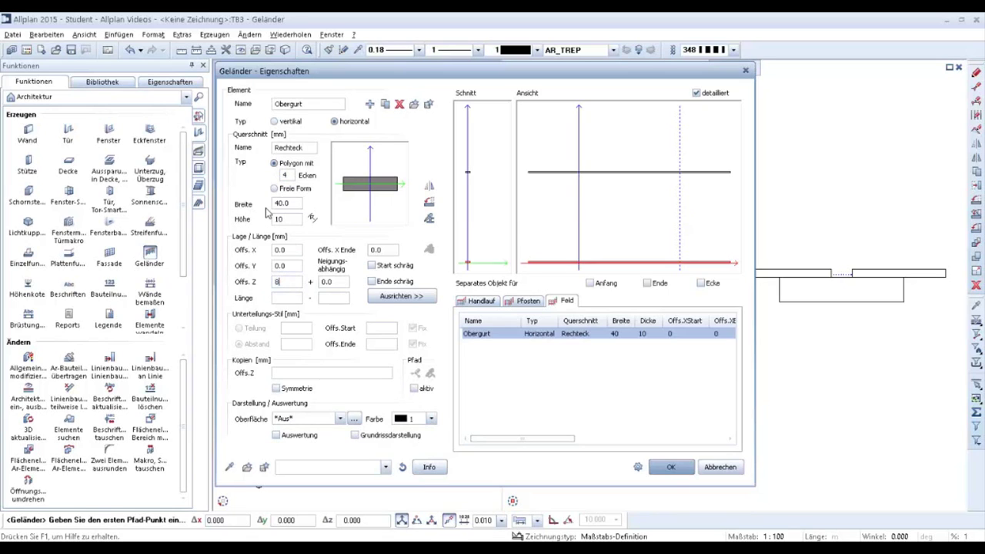
{"action": "type", "text": "00"}
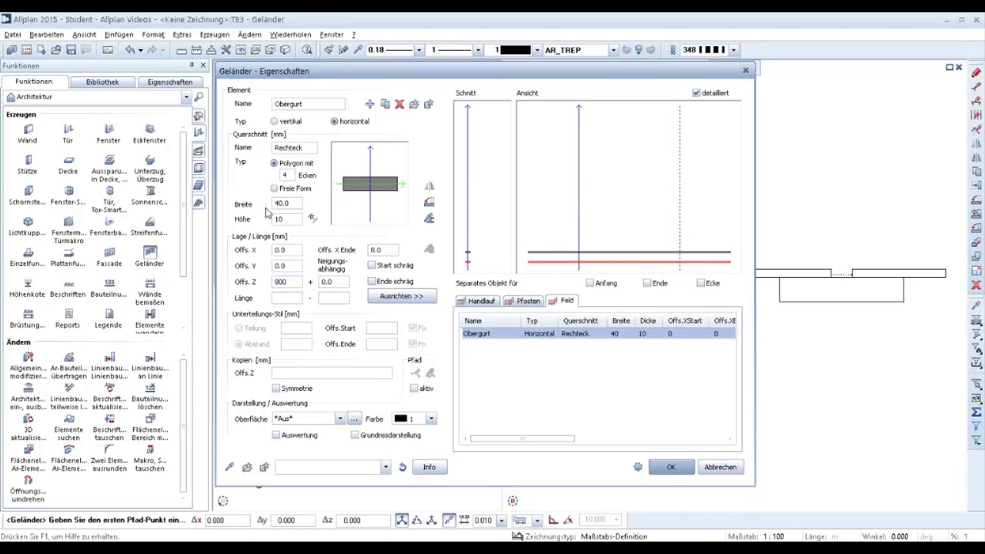
{"action": "left_click", "coordinate": [337, 422]}
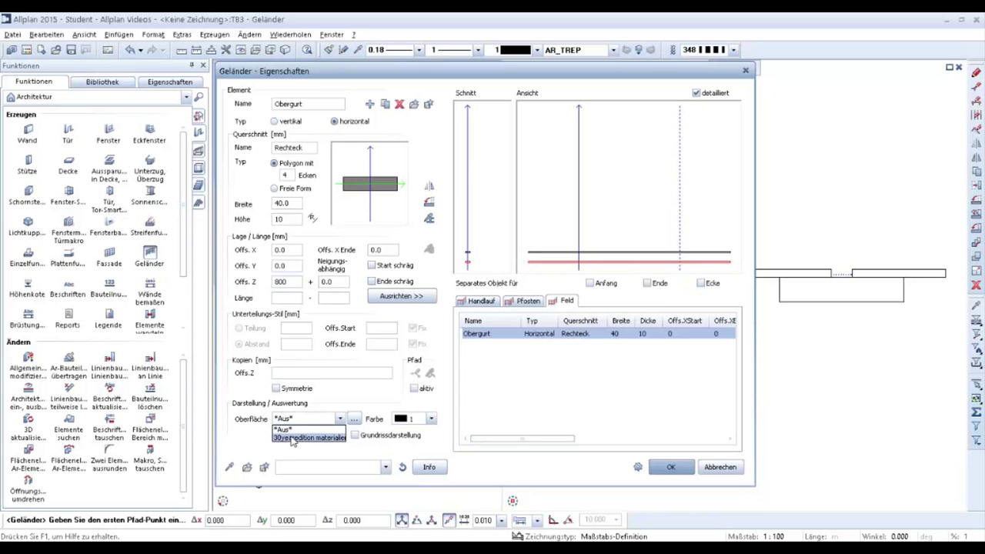
{"action": "left_click", "coordinate": [286, 438]}
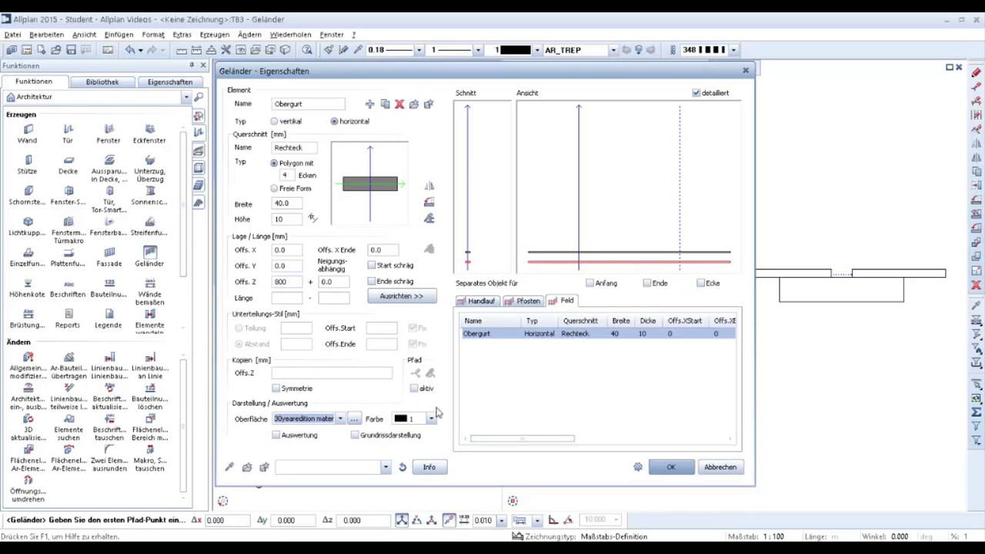
{"action": "left_click", "coordinate": [537, 387]}
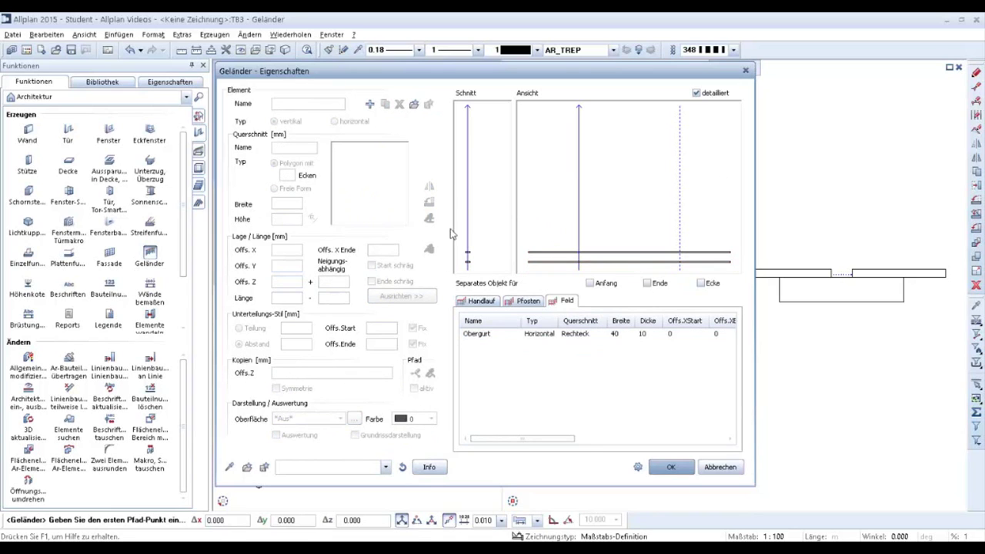
{"action": "left_click", "coordinate": [369, 104]}
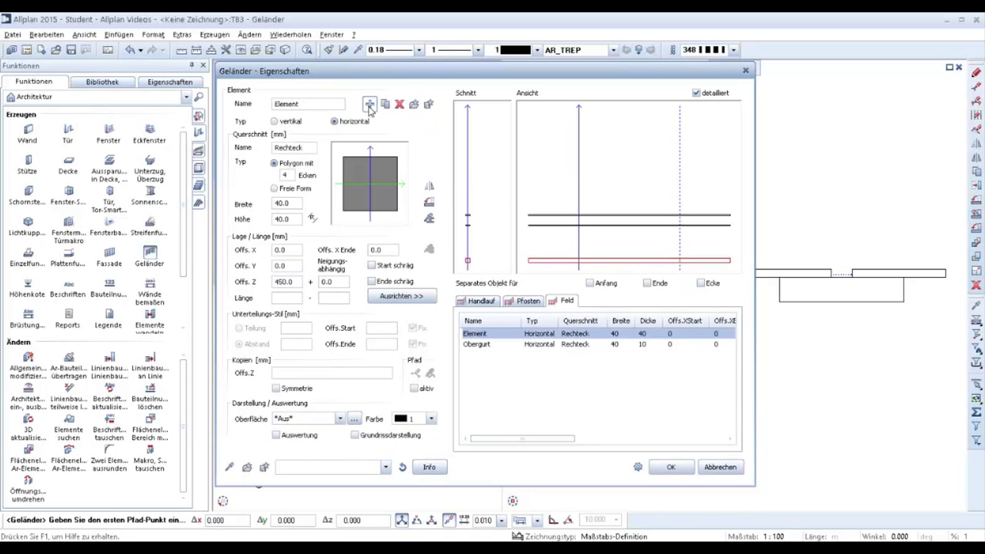
{"action": "left_click_drag", "start_coordinate": [336, 104], "coordinate": [264, 102]}
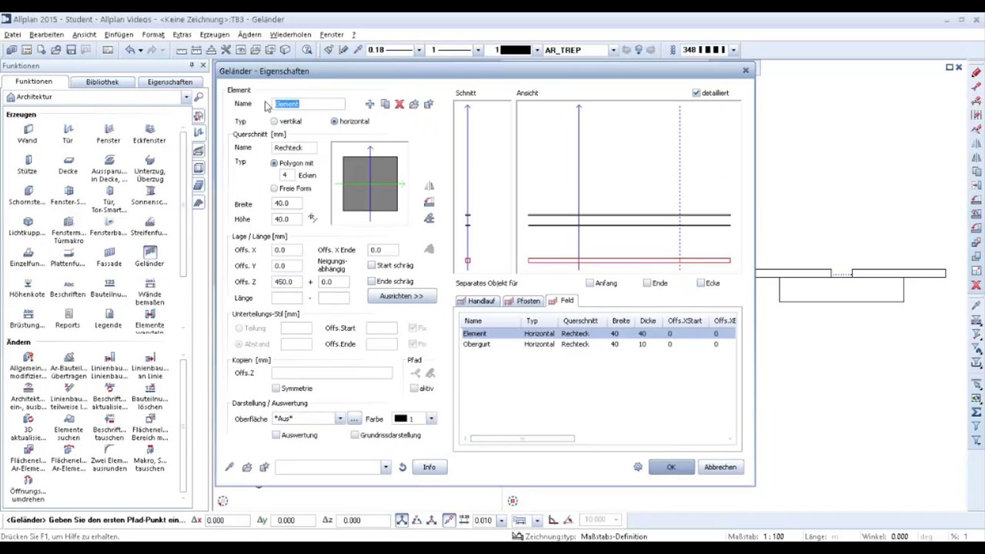
Make the new element Untergurt: height 10, Offs. Z 100, 30yearedition materialien surface
{"action": "type", "text": "Untergurt"}
{"action": "left_click_drag", "start_coordinate": [296, 220], "coordinate": [256, 220]}
{"action": "type", "text": "10"}
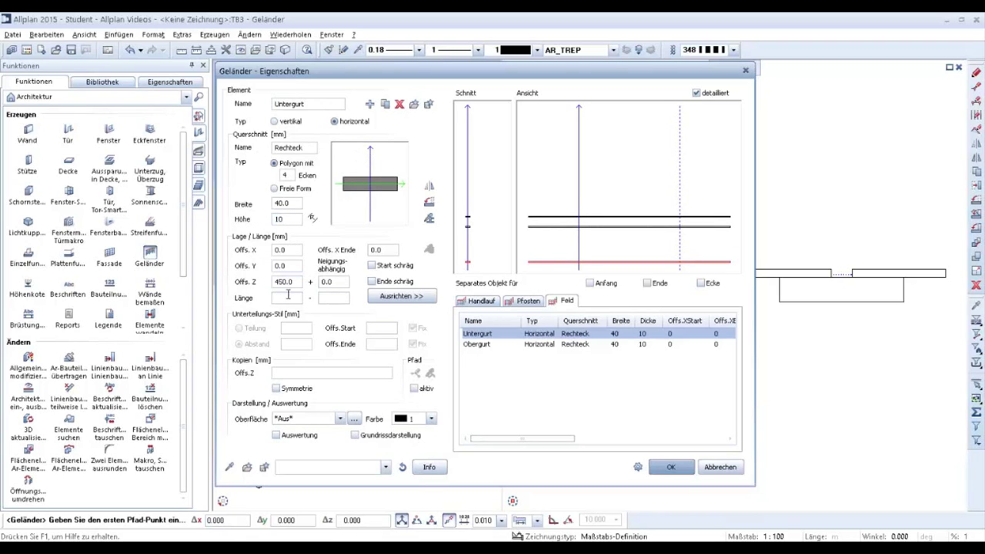
{"action": "left_click_drag", "start_coordinate": [300, 281], "coordinate": [275, 287]}
{"action": "type", "text": "10"}
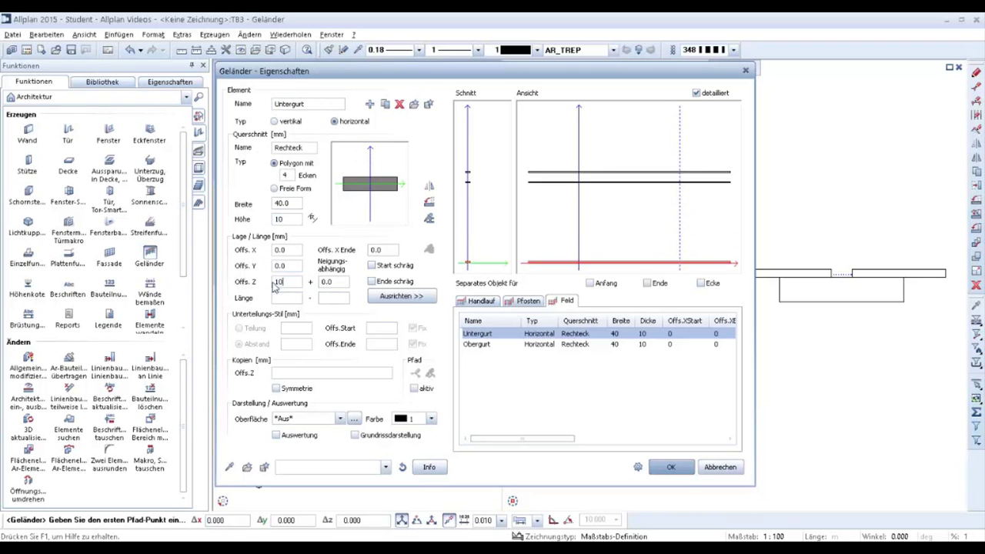
{"action": "type", "text": "0"}
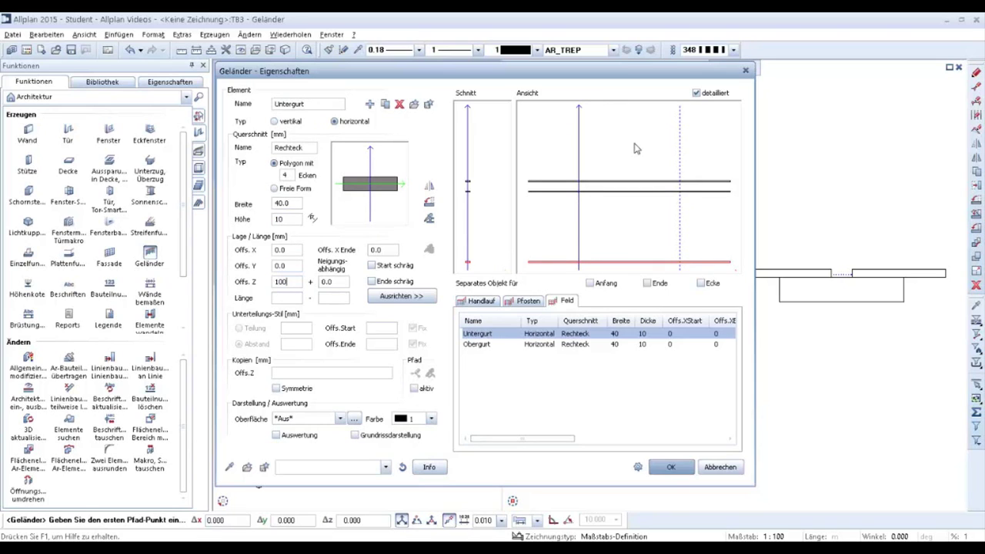
{"action": "left_click", "coordinate": [340, 418]}
{"action": "left_click", "coordinate": [323, 436]}
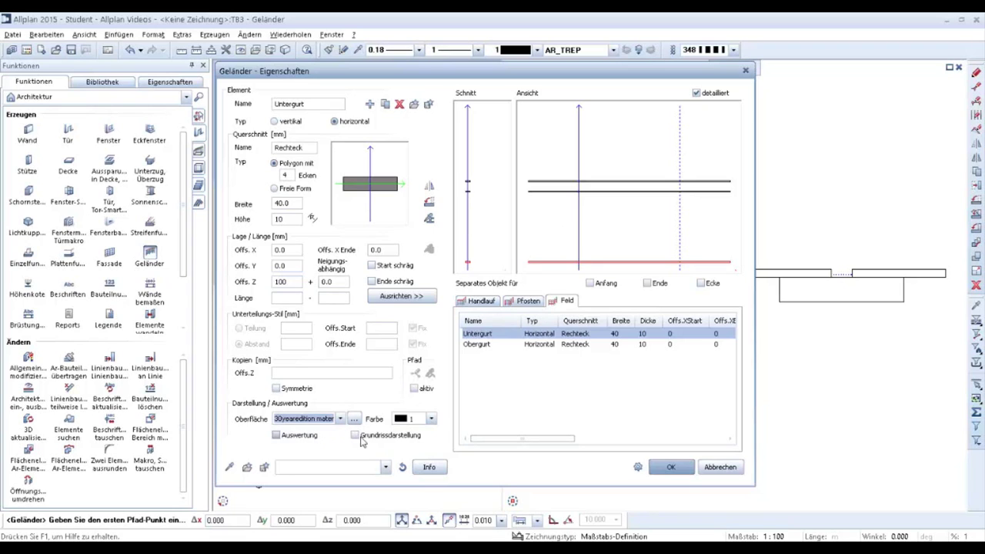
{"action": "left_click", "coordinate": [522, 382]}
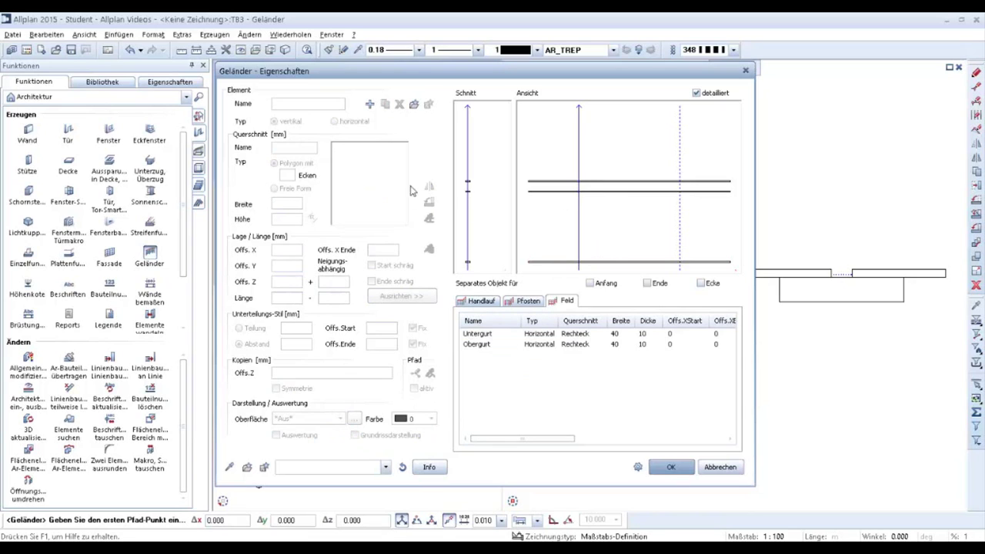
Add a vertical baluster element with Breite 10, Länge 700 and Offs. Z 100
{"action": "left_click", "coordinate": [369, 105]}
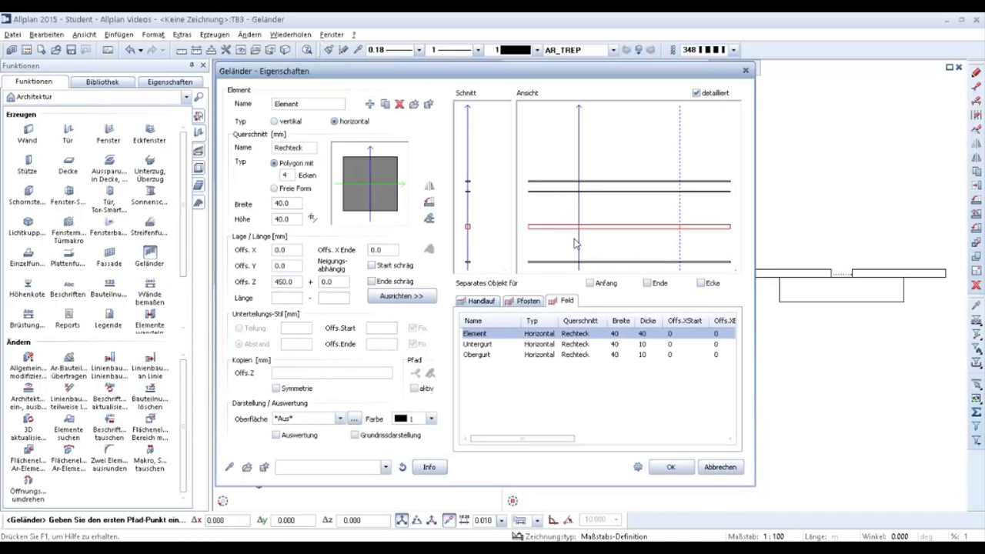
{"action": "left_click", "coordinate": [276, 122]}
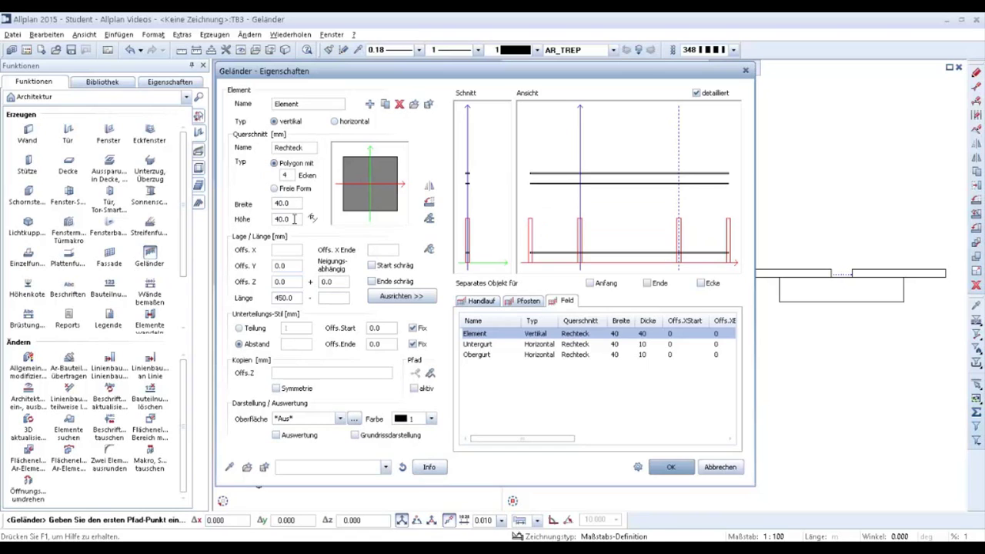
{"action": "left_click_drag", "start_coordinate": [296, 201], "coordinate": [266, 202]}
{"action": "type", "text": "10"}
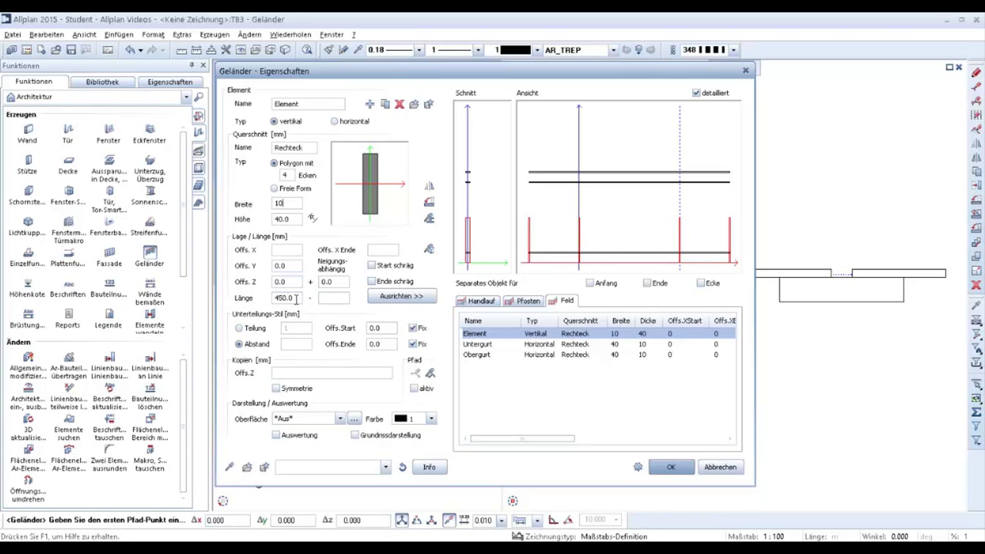
{"action": "left_click_drag", "start_coordinate": [290, 297], "coordinate": [269, 298]}
{"action": "type", "text": "700"}
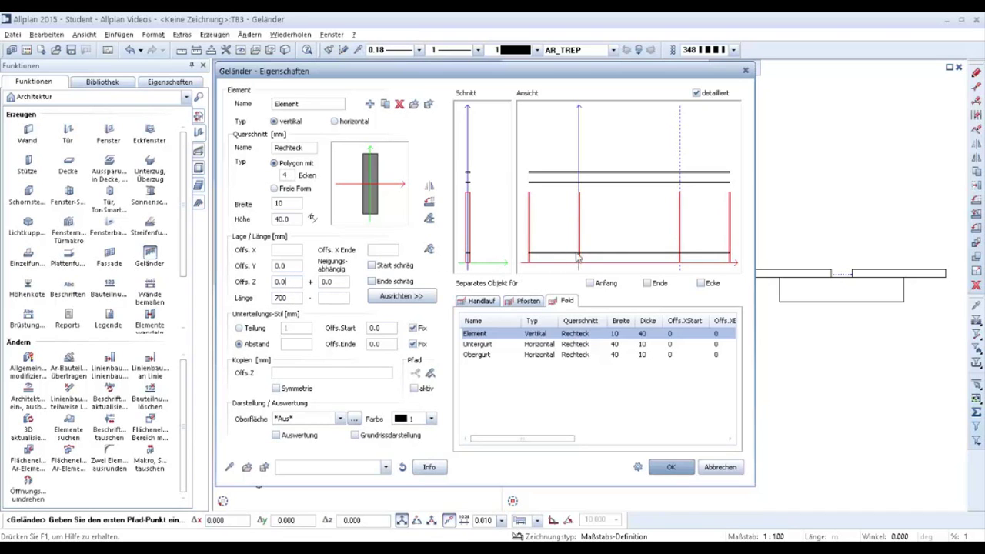
{"action": "double_click", "coordinate": [281, 282]}
{"action": "type", "text": "10"}
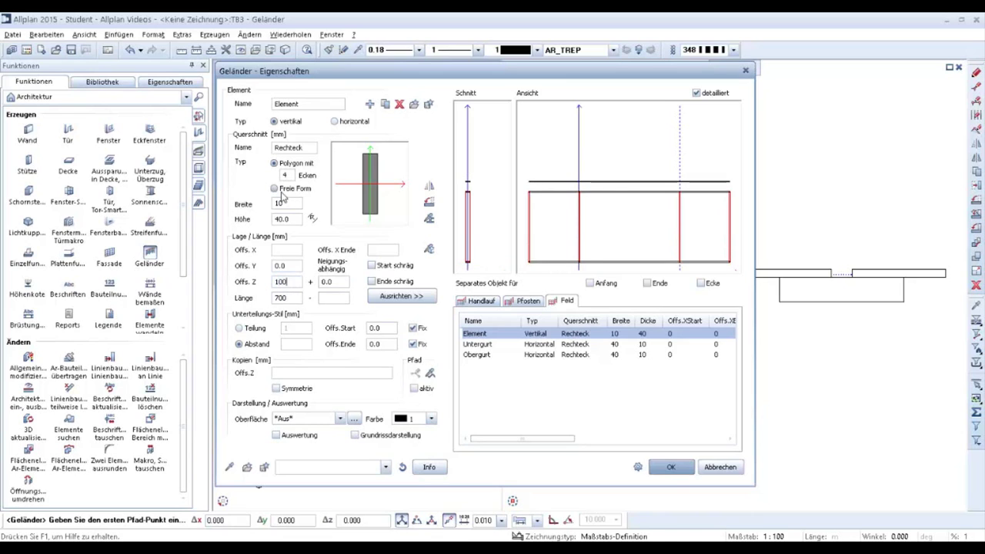
{"action": "type", "text": "0"}
Distribute the balusters by Abstand with a 100 mm spacing
{"action": "left_click", "coordinate": [260, 344]}
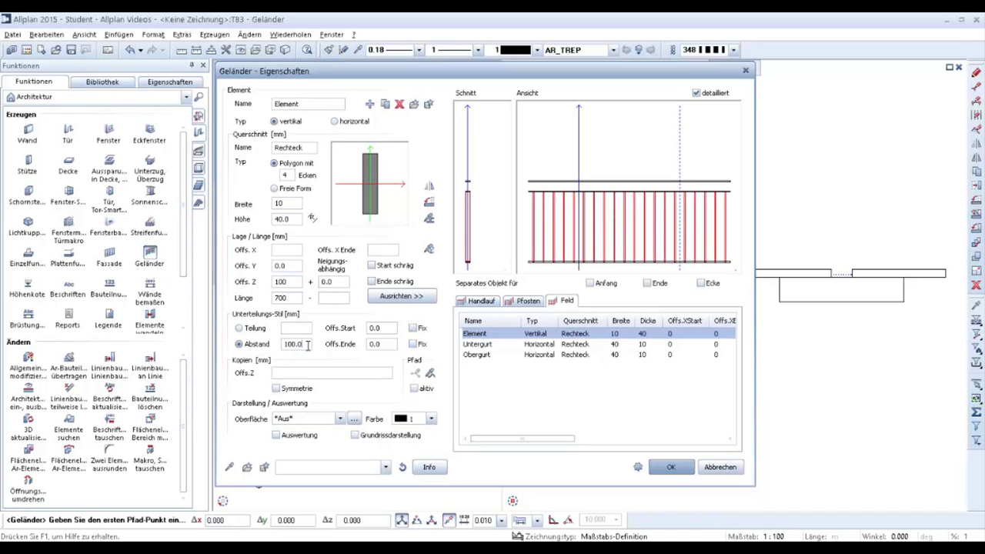
{"action": "double_click", "coordinate": [307, 345]}
{"action": "type", "text": "50"}
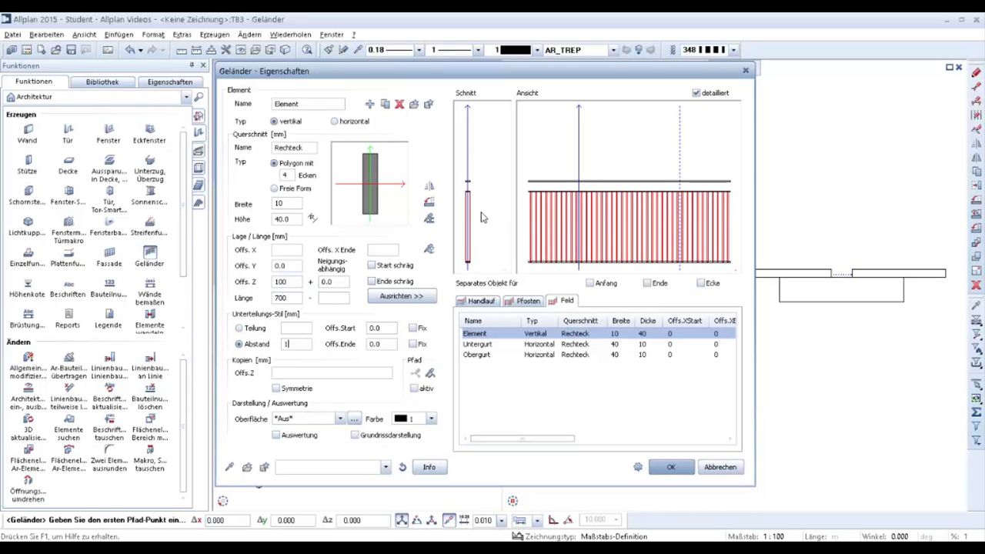
{"action": "type", "text": "00"}
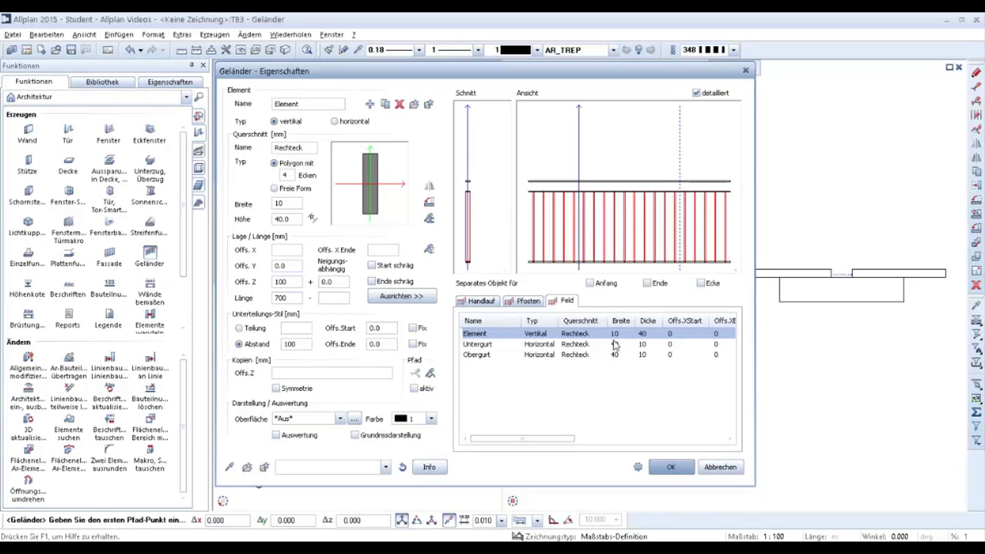
{"action": "left_click", "coordinate": [605, 386]}
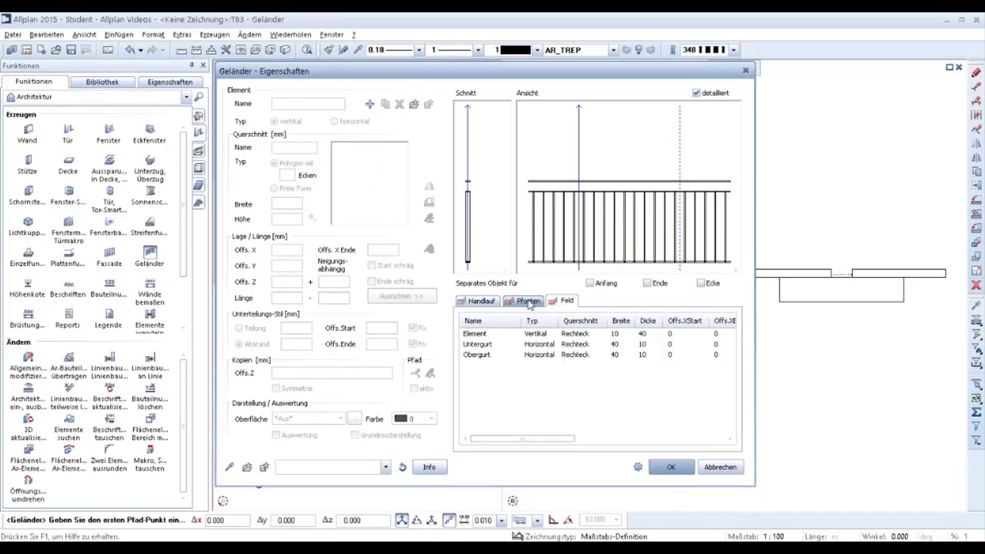
Add a post element named Pfosten Handlauf in the Pfosten tab
{"action": "left_click", "coordinate": [528, 302]}
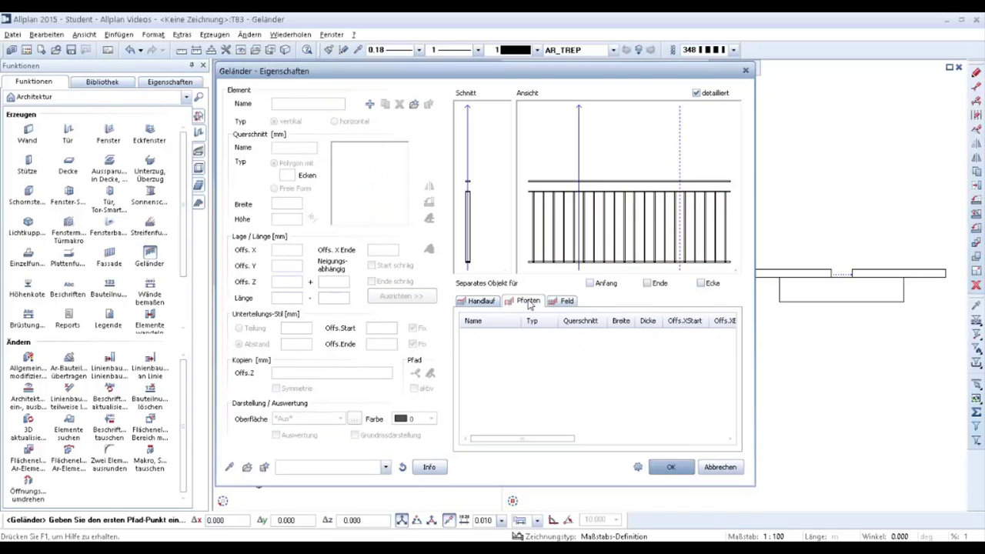
{"action": "left_click", "coordinate": [370, 104]}
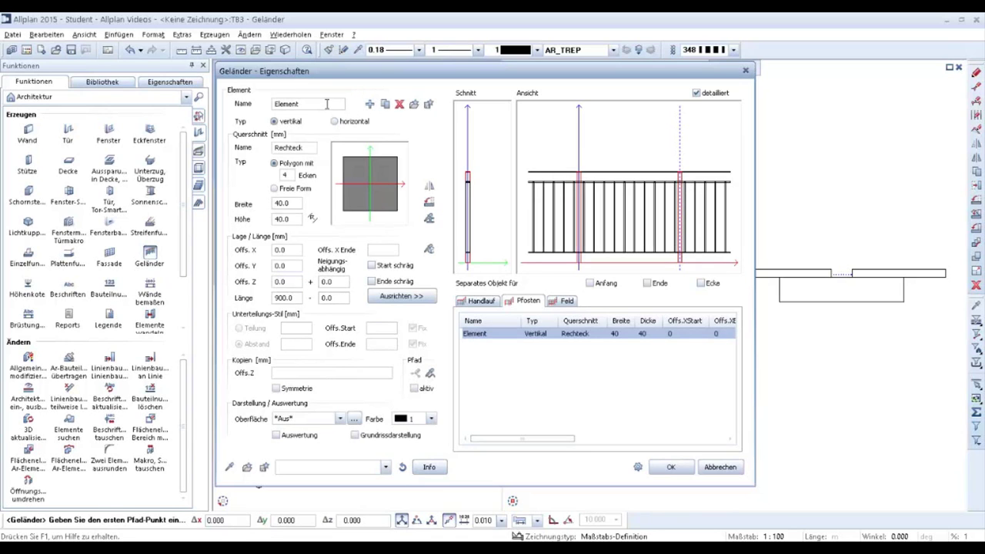
{"action": "left_click_drag", "start_coordinate": [326, 104], "coordinate": [260, 116]}
{"action": "type", "text": "Pfosten Handlauf"}
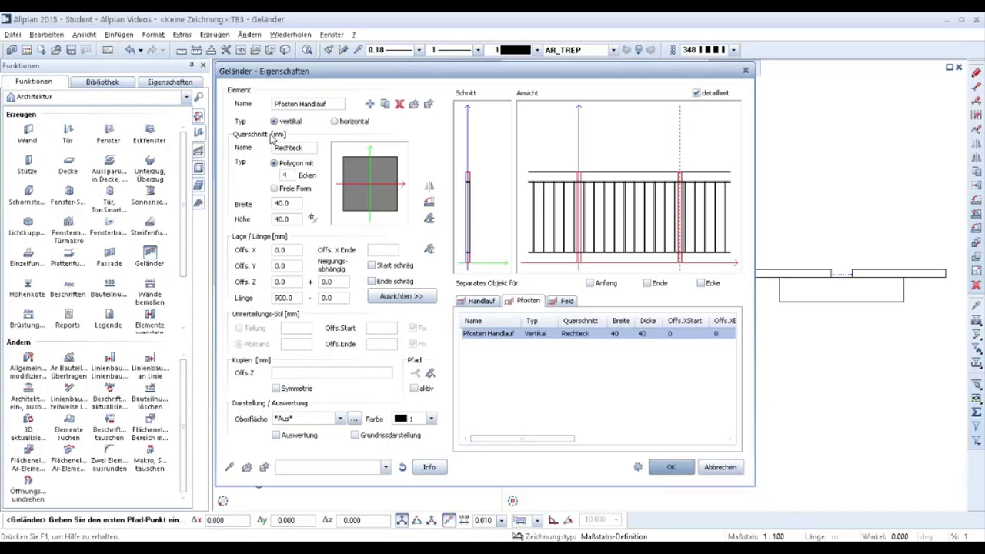
Size Pfosten Handlauf to Breite 10 and Länge 100, at Offs. Z 800
{"action": "left_click", "coordinate": [284, 203]}
{"action": "type", "text": "10"}
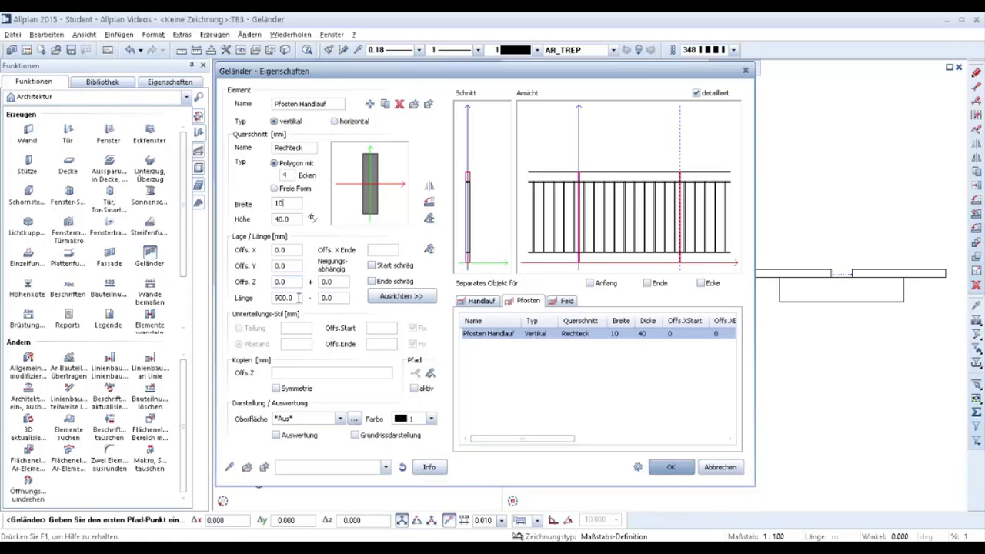
{"action": "left_click_drag", "start_coordinate": [291, 299], "coordinate": [268, 295]}
{"action": "type", "text": "100"}
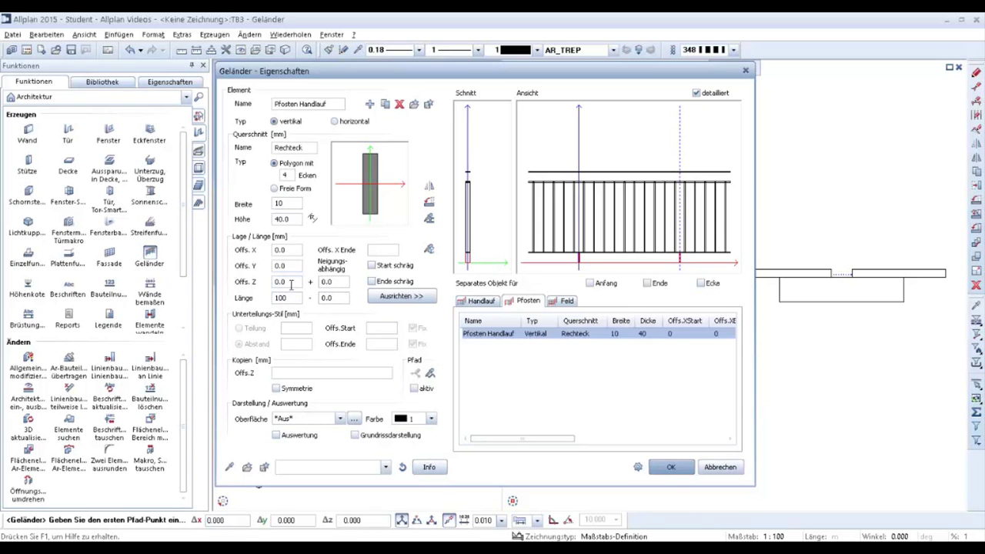
{"action": "left_click_drag", "start_coordinate": [289, 284], "coordinate": [255, 285]}
{"action": "type", "text": "800"}
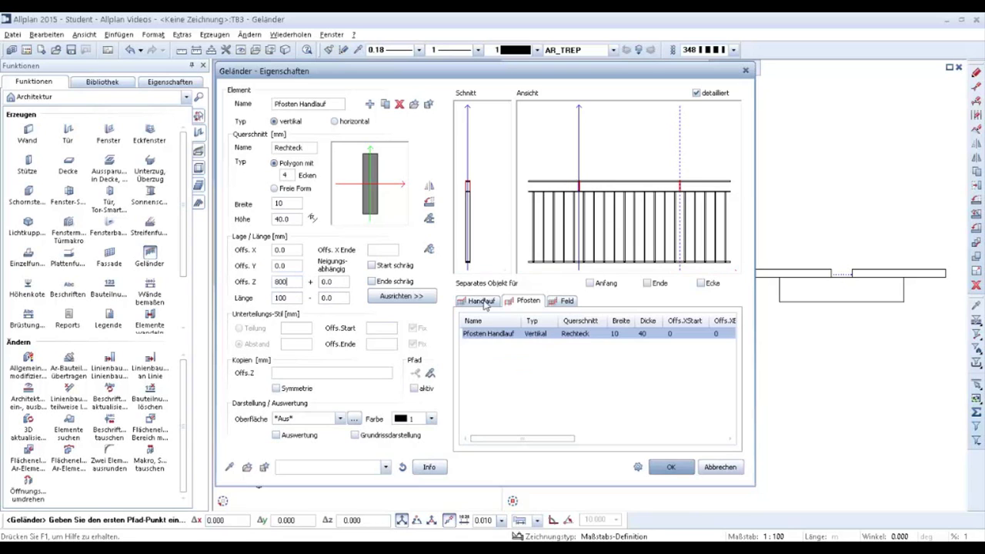
{"action": "left_click", "coordinate": [533, 388]}
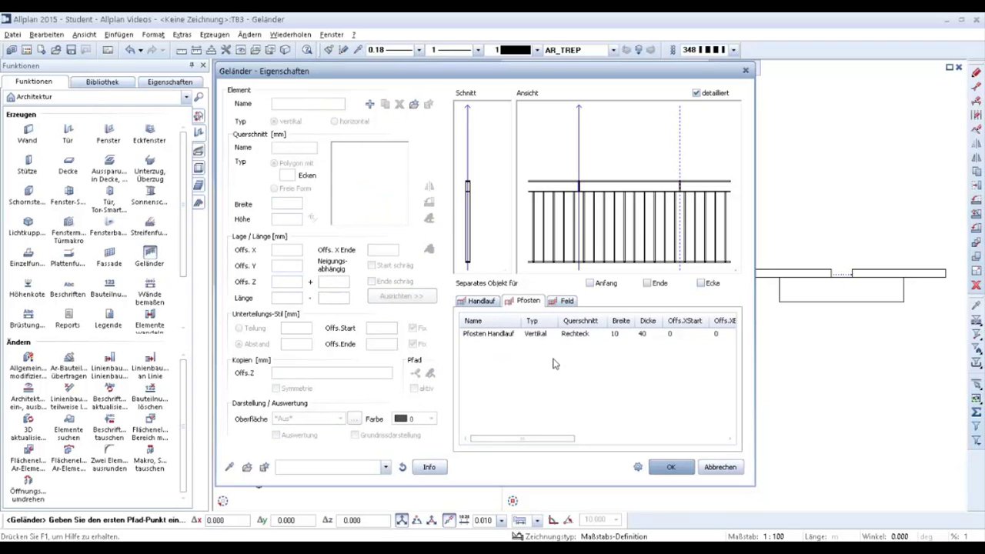
Add a post 'Pfosten Treppe' with width 10, length 200 and Z offset -100
{"action": "left_click", "coordinate": [371, 104]}
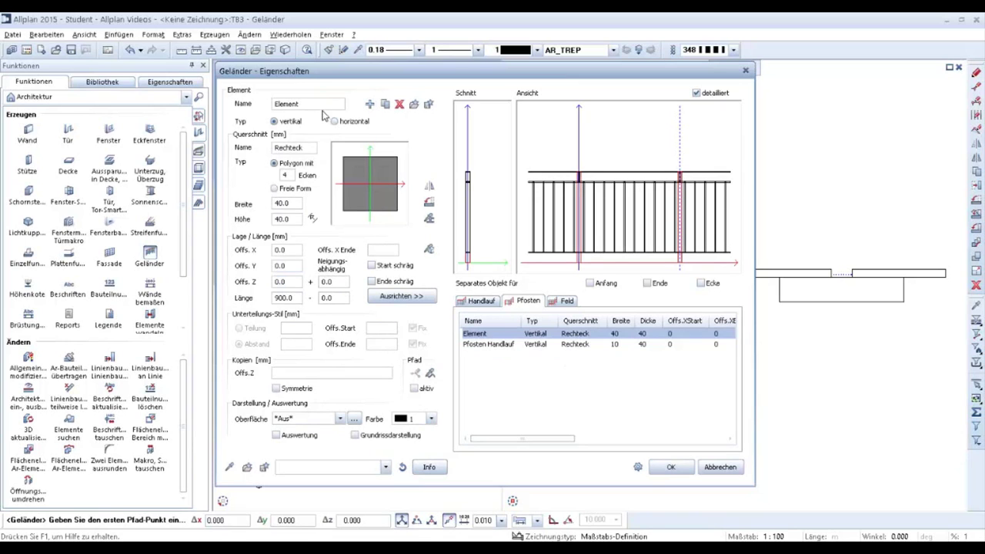
{"action": "left_click_drag", "start_coordinate": [322, 104], "coordinate": [243, 104]}
{"action": "type", "text": "Pfosten Treppe"}
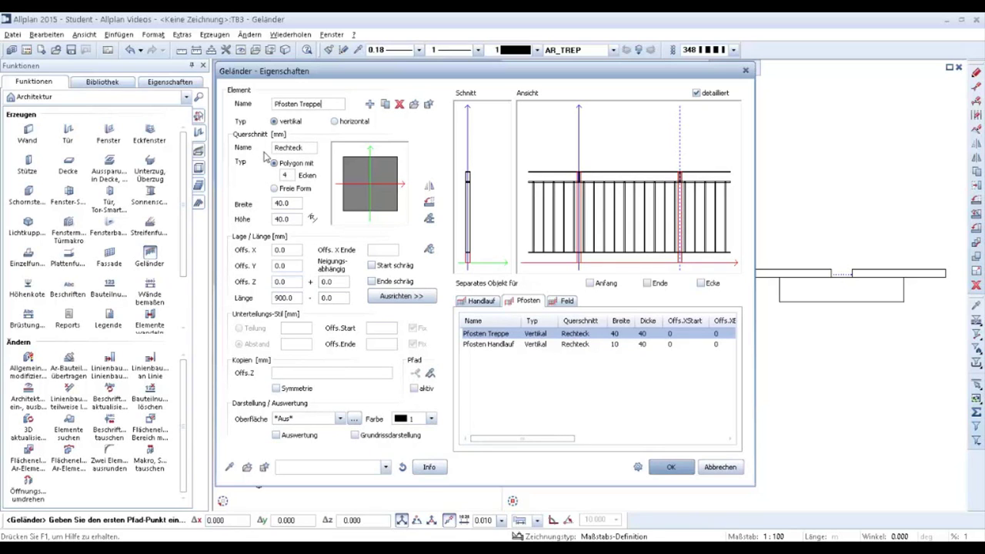
{"action": "left_click_drag", "start_coordinate": [290, 202], "coordinate": [254, 192]}
{"action": "type", "text": "10"}
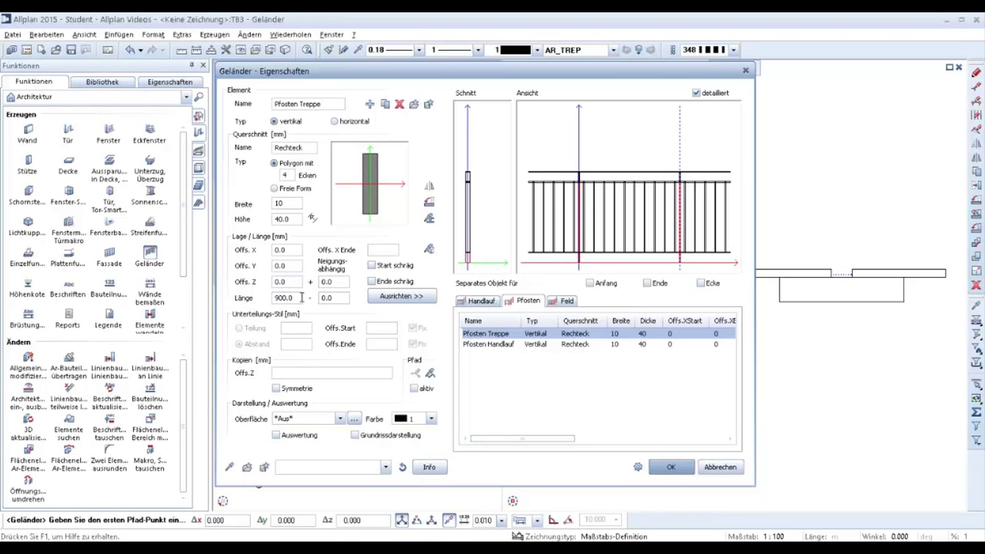
{"action": "left_click_drag", "start_coordinate": [301, 298], "coordinate": [274, 303]}
{"action": "type", "text": "200"}
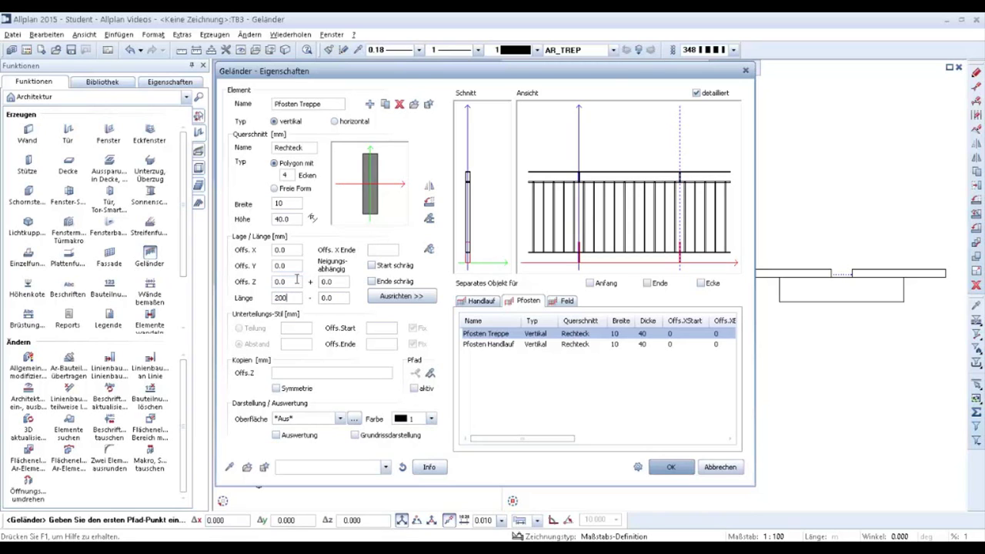
{"action": "left_click_drag", "start_coordinate": [294, 282], "coordinate": [241, 279]}
{"action": "type", "text": "100"}
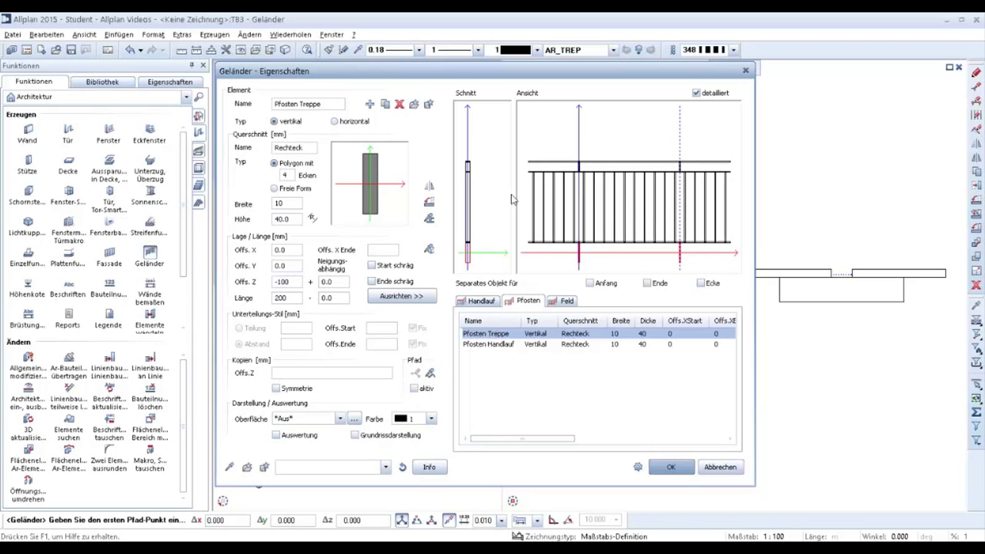
{"action": "left_click", "coordinate": [548, 395]}
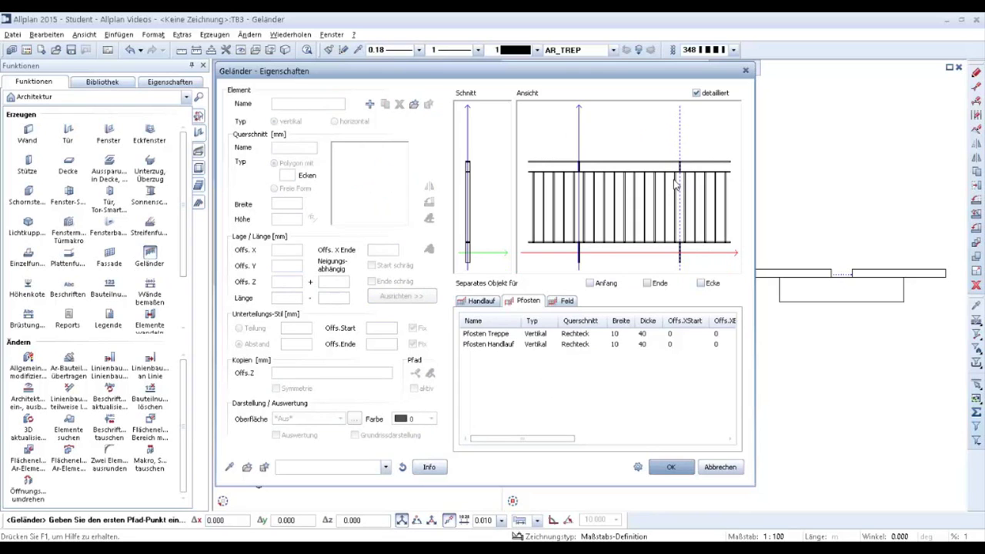
Give the Pfosten Treppe and Pfosten Handlauf posts the 30yearedition material surface
{"action": "left_click", "coordinate": [493, 335]}
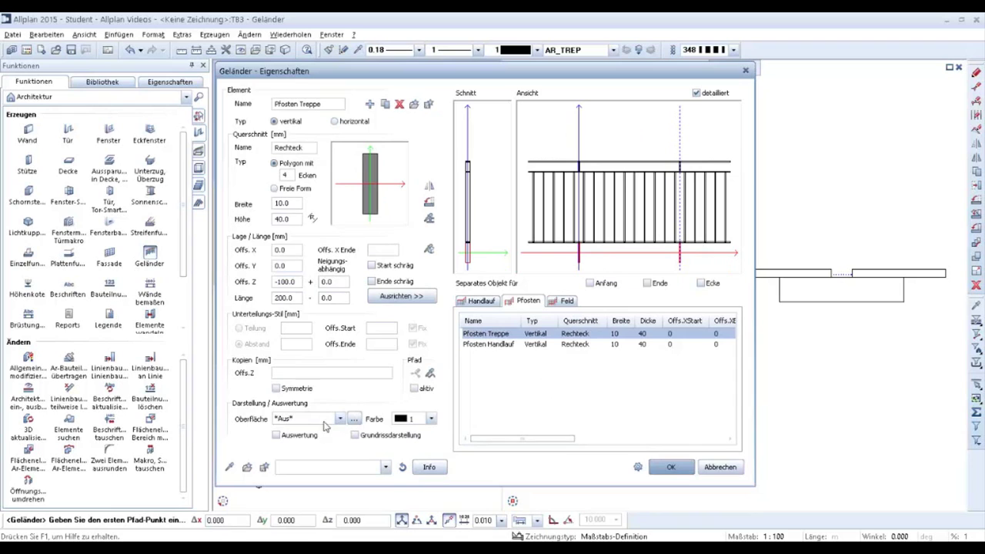
{"action": "left_click", "coordinate": [339, 419]}
{"action": "left_click", "coordinate": [323, 437]}
{"action": "left_click", "coordinate": [483, 345]}
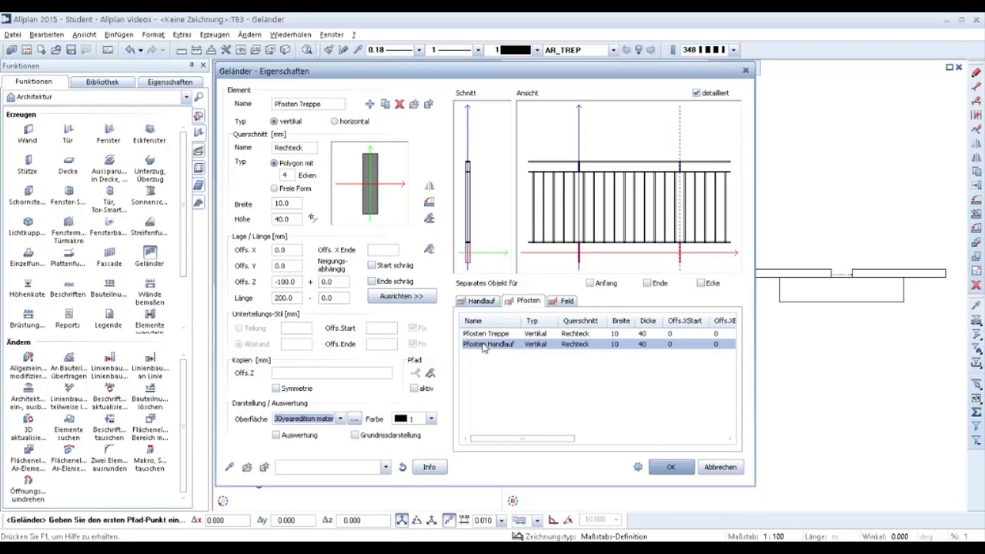
{"action": "left_click", "coordinate": [339, 419]}
{"action": "left_click", "coordinate": [324, 437]}
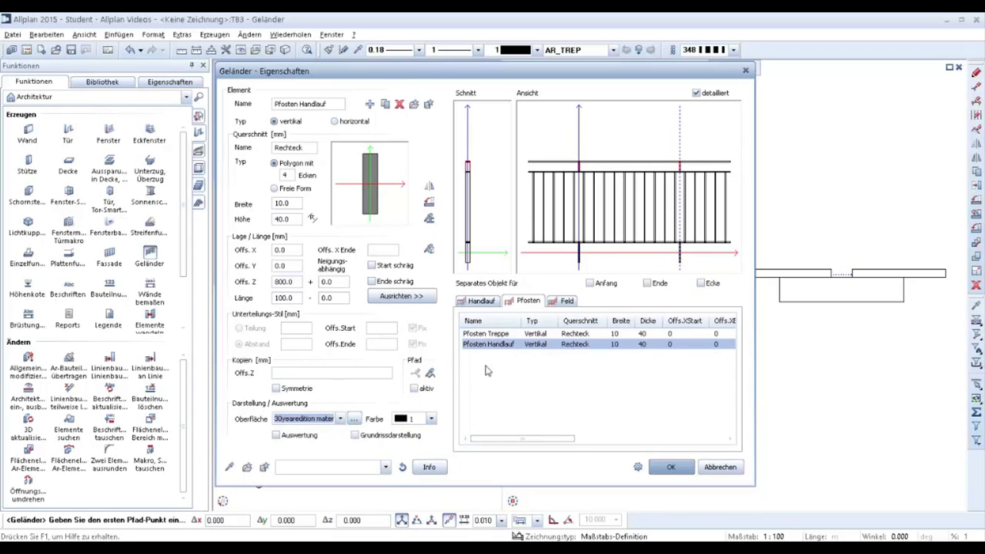
Apply the 30yearedition surface to the baluster Element and confirm the railing properties
{"action": "left_click", "coordinate": [567, 300]}
{"action": "left_click", "coordinate": [514, 344]}
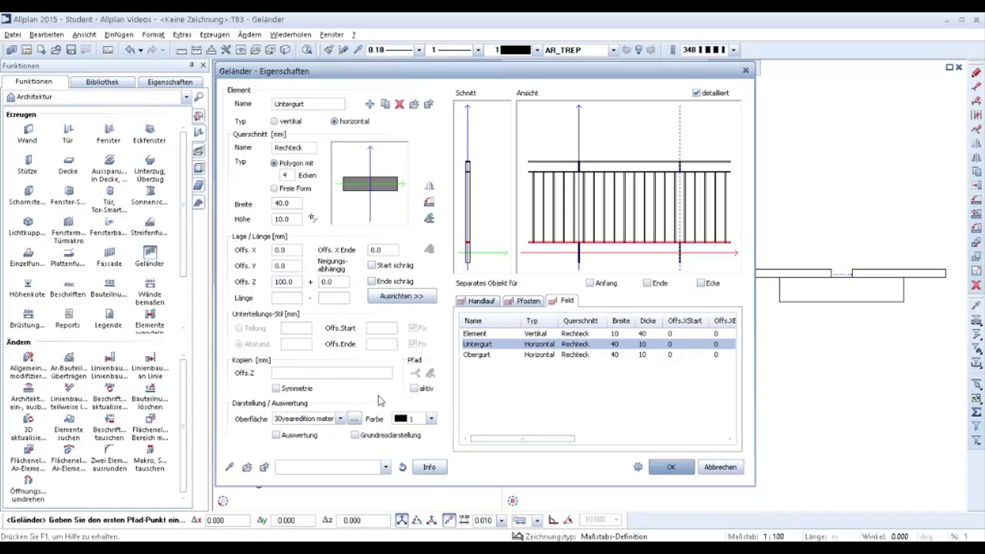
{"action": "left_click", "coordinate": [517, 355]}
{"action": "left_click", "coordinate": [493, 335]}
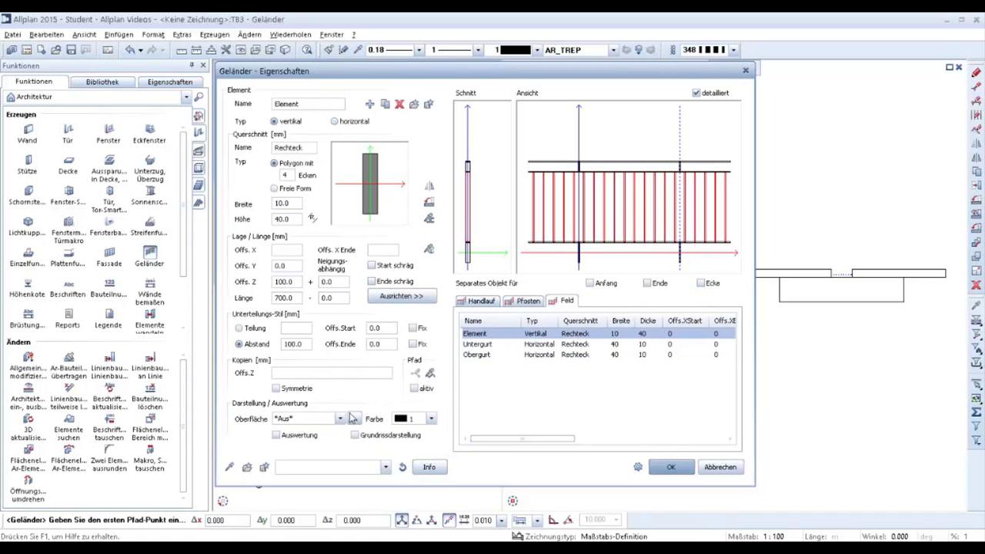
{"action": "left_click", "coordinate": [339, 419]}
{"action": "left_click", "coordinate": [331, 437]}
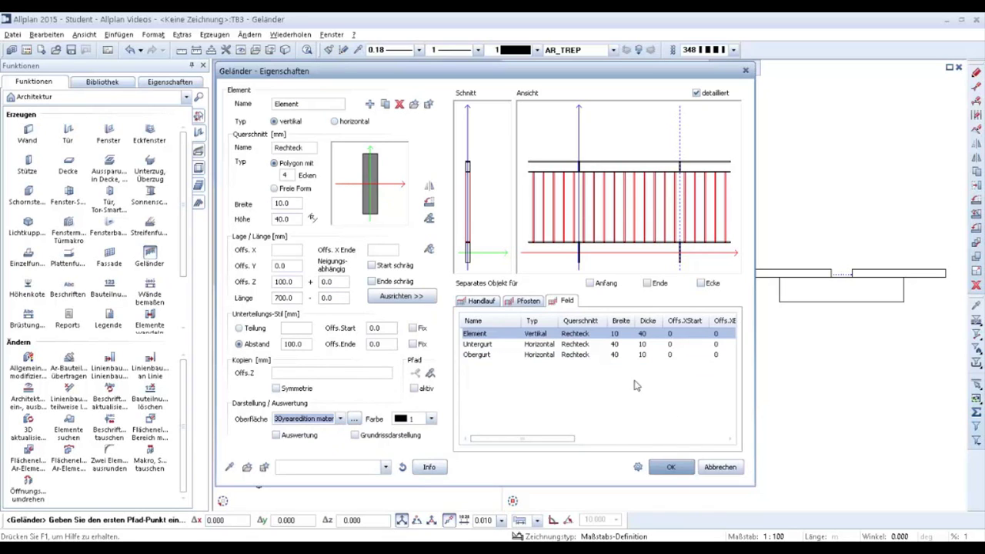
{"action": "left_click", "coordinate": [680, 477]}
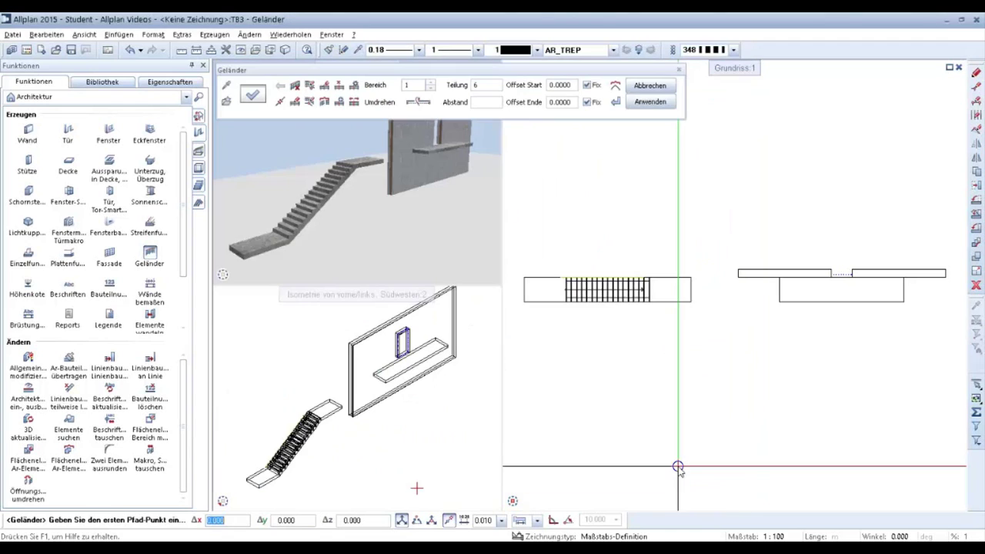
Zoom in and start the railing path at the stair's bottom corner
{"action": "scroll", "coordinate": [392, 403], "scroll_direction": "down", "scroll_amount": 3}
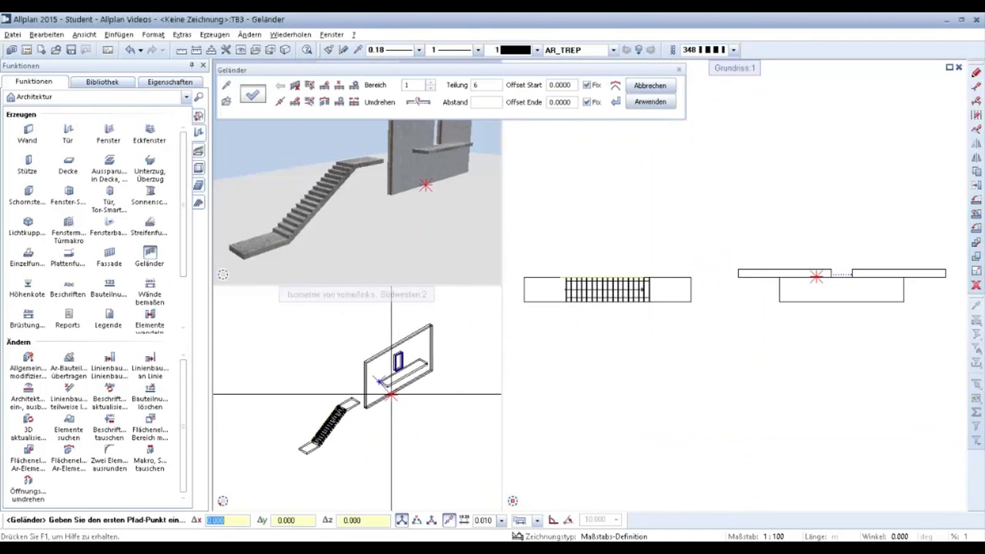
{"action": "scroll", "coordinate": [320, 419], "scroll_direction": "up", "scroll_amount": 2}
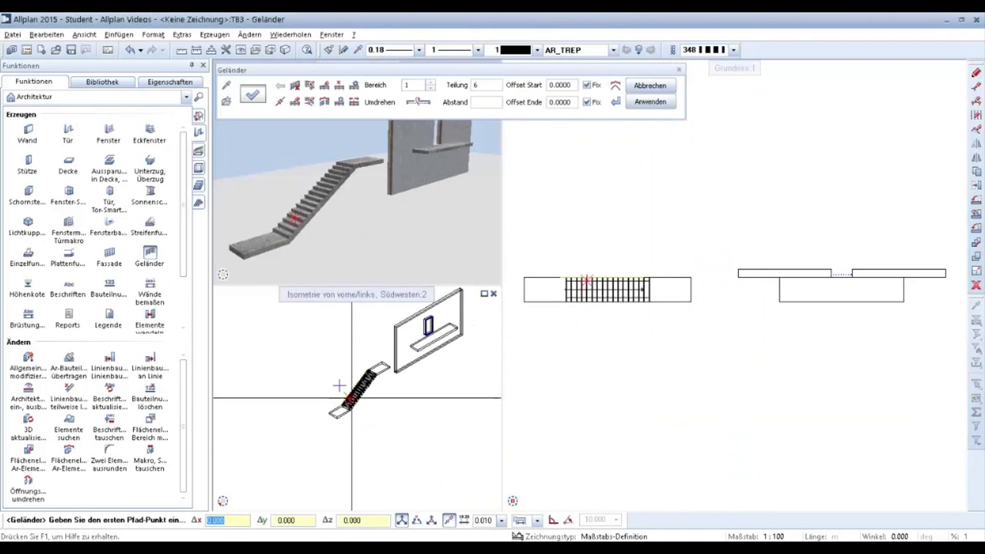
{"action": "scroll", "coordinate": [341, 396], "scroll_direction": "up", "scroll_amount": 2}
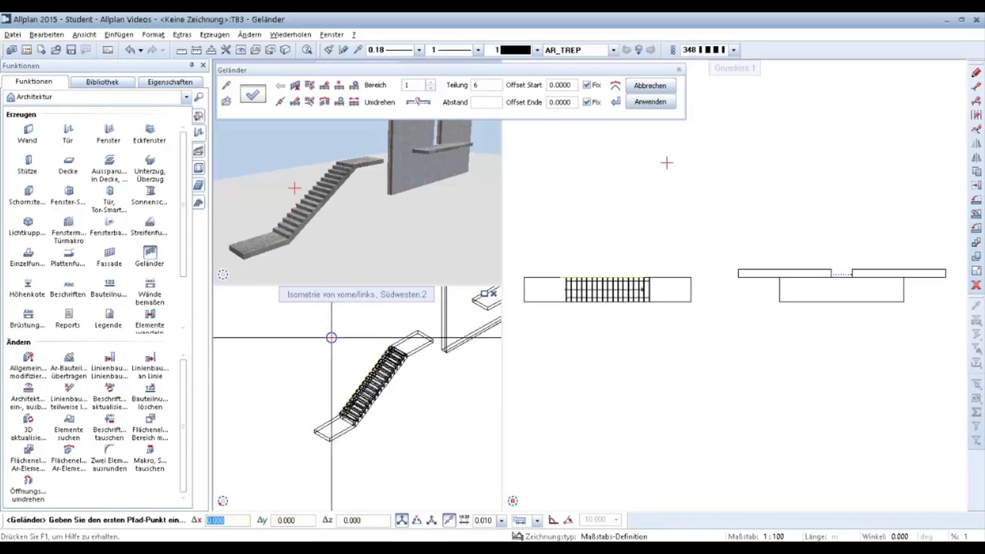
{"action": "scroll", "coordinate": [325, 351], "scroll_direction": "up", "scroll_amount": 2}
{"action": "scroll", "coordinate": [314, 425], "scroll_direction": "up", "scroll_amount": 2}
{"action": "scroll", "coordinate": [302, 400], "scroll_direction": "up", "scroll_amount": 2}
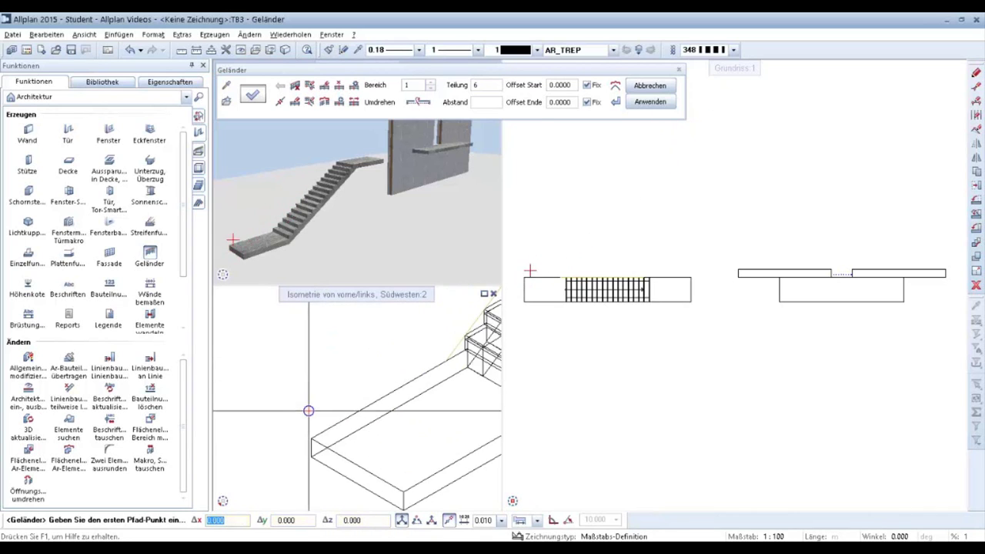
{"action": "scroll", "coordinate": [301, 407], "scroll_direction": "up", "scroll_amount": 2}
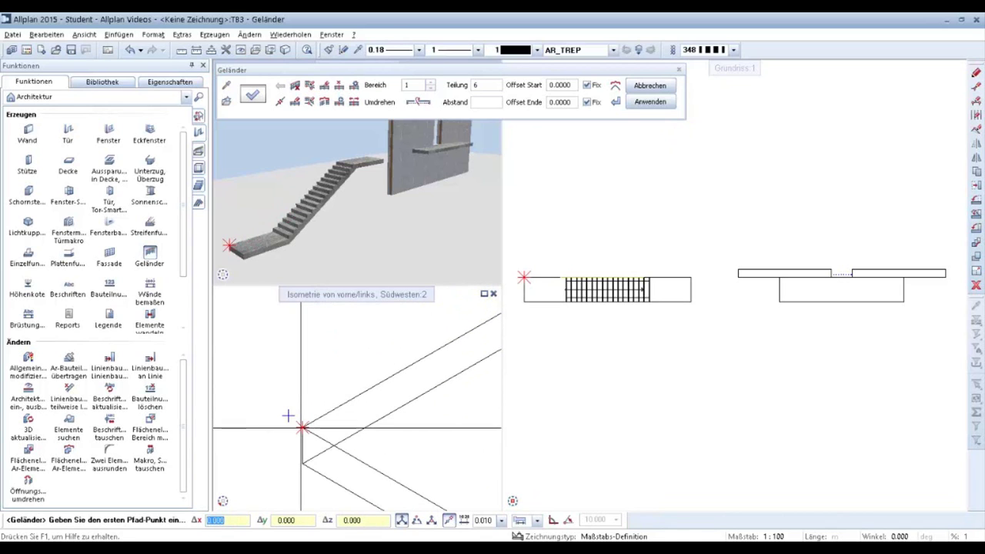
{"action": "left_click", "coordinate": [302, 427]}
Place the railing's end point on the top landing and complete the stair railing
{"action": "scroll", "coordinate": [303, 427], "scroll_direction": "down", "scroll_amount": 3}
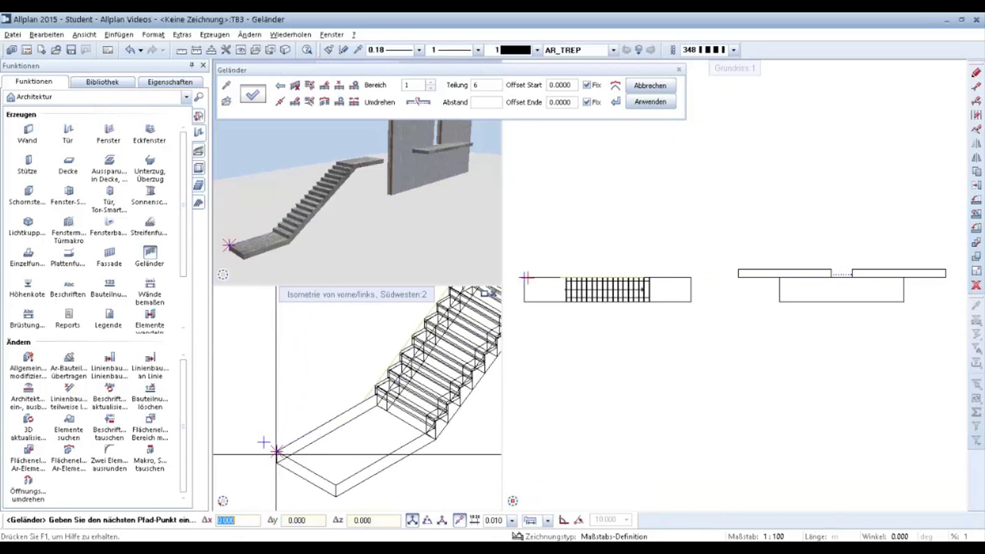
{"action": "scroll", "coordinate": [308, 439], "scroll_direction": "up", "scroll_amount": 2}
{"action": "scroll", "coordinate": [314, 454], "scroll_direction": "up", "scroll_amount": 2}
{"action": "scroll", "coordinate": [314, 454], "scroll_direction": "down", "scroll_amount": 2}
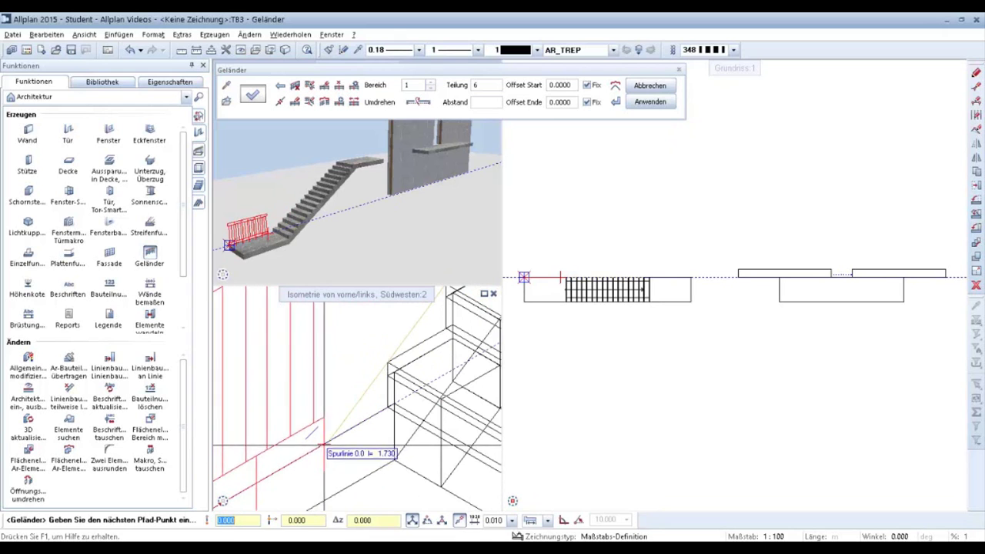
{"action": "scroll", "coordinate": [312, 455], "scroll_direction": "down", "scroll_amount": 1}
{"action": "scroll", "coordinate": [308, 458], "scroll_direction": "down", "scroll_amount": 2}
{"action": "scroll", "coordinate": [308, 458], "scroll_direction": "up", "scroll_amount": 2}
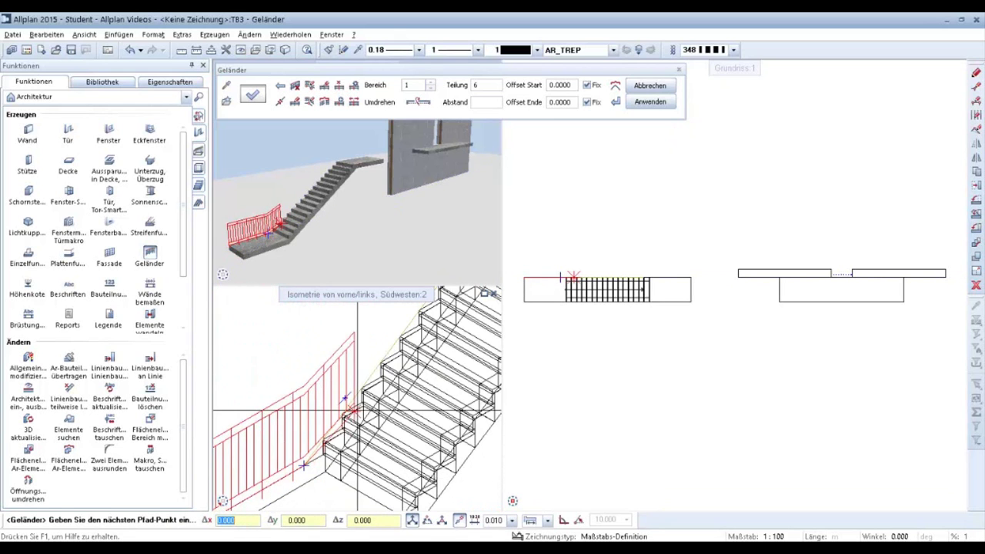
{"action": "scroll", "coordinate": [308, 455], "scroll_direction": "down", "scroll_amount": 3}
{"action": "scroll", "coordinate": [361, 385], "scroll_direction": "up", "scroll_amount": 3}
{"action": "scroll", "coordinate": [372, 371], "scroll_direction": "up", "scroll_amount": 3}
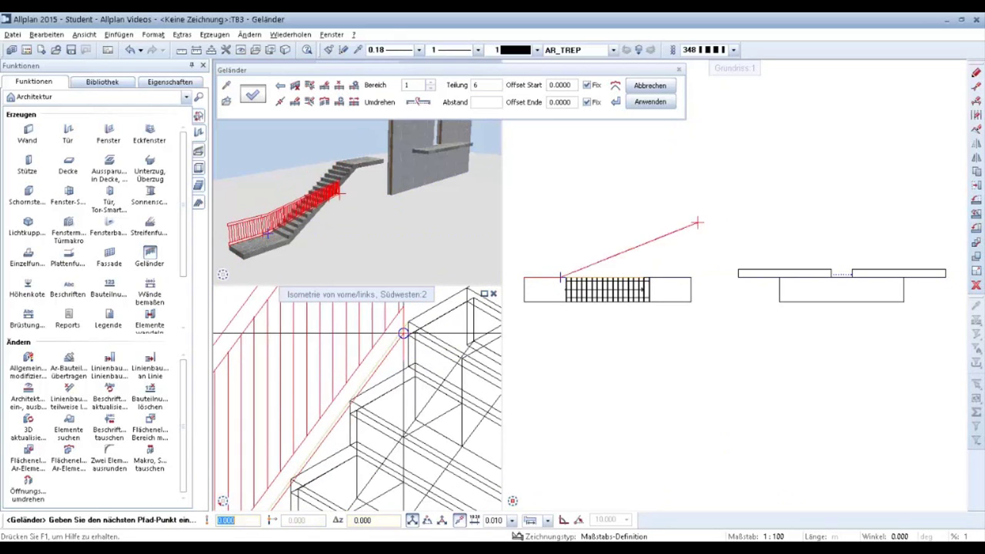
{"action": "scroll", "coordinate": [397, 316], "scroll_direction": "down", "scroll_amount": 1}
{"action": "scroll", "coordinate": [400, 339], "scroll_direction": "down", "scroll_amount": 1}
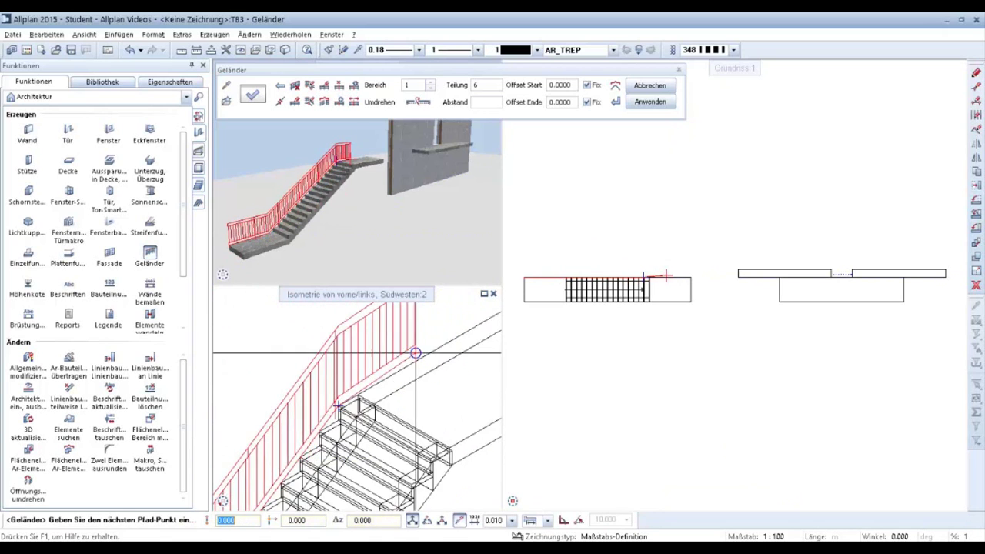
{"action": "scroll", "coordinate": [405, 362], "scroll_direction": "down", "scroll_amount": 1}
{"action": "scroll", "coordinate": [412, 399], "scroll_direction": "up", "scroll_amount": 3}
{"action": "scroll", "coordinate": [413, 399], "scroll_direction": "down", "scroll_amount": 1}
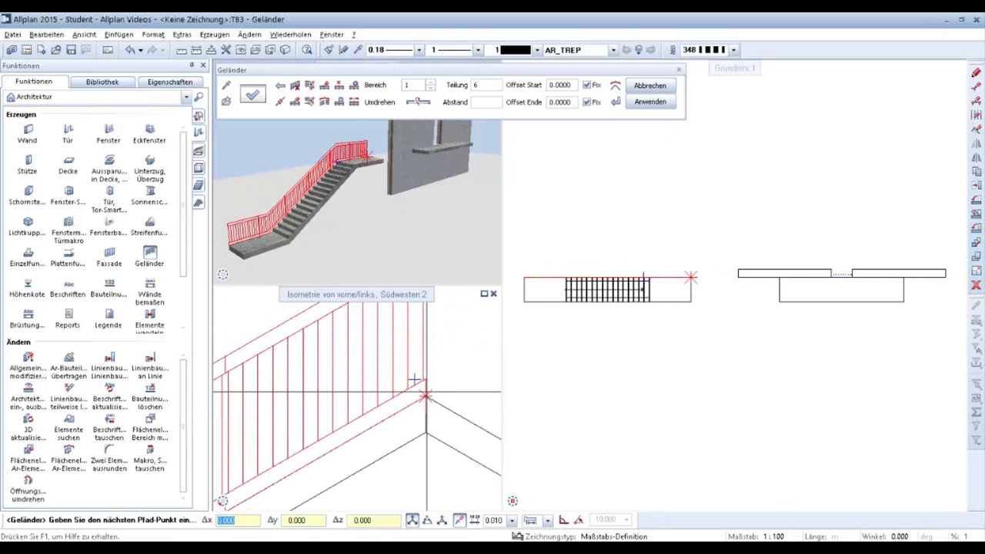
{"action": "scroll", "coordinate": [371, 364], "scroll_direction": "down", "scroll_amount": 2}
{"action": "scroll", "coordinate": [400, 370], "scroll_direction": "down", "scroll_amount": 2}
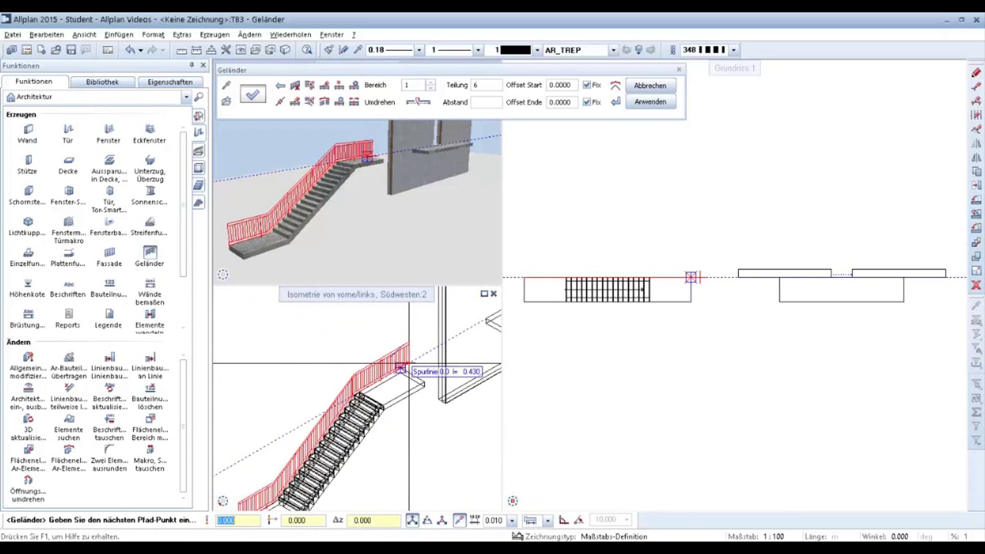
{"action": "left_click", "coordinate": [400, 370]}
{"action": "key", "text": "Escape"}
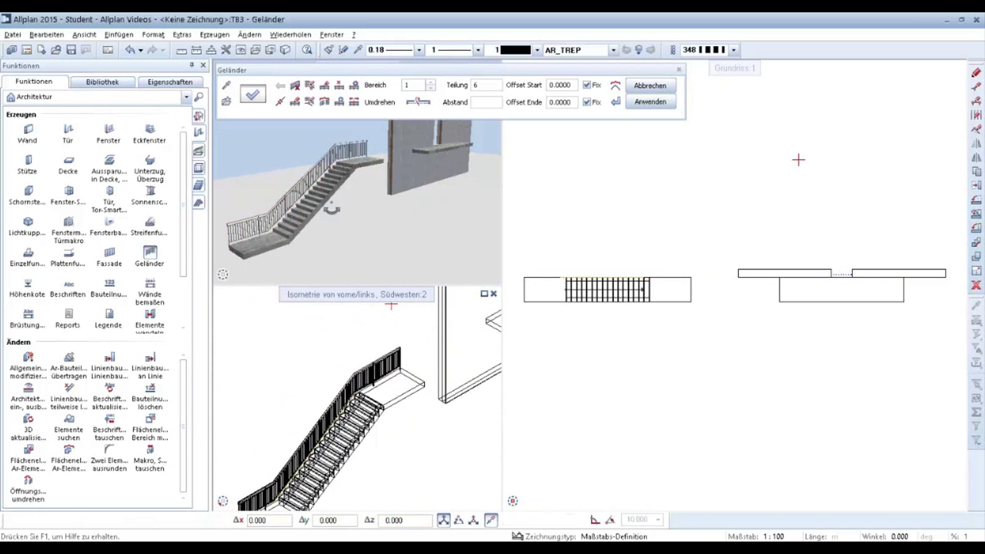
Orbit the 3D perspective to inspect the stair railing from several angles
{"action": "mouse_move", "coordinate": [441, 191]}
{"action": "middle_mouse_down", "text": "shift"}
{"action": "mouse_move", "coordinate": [409, 213]}
{"action": "mouse_move", "coordinate": [336, 222]}
{"action": "mouse_move", "coordinate": [362, 209]}
{"action": "mouse_move", "coordinate": [259, 201]}
{"action": "mouse_move", "coordinate": [477, 222]}
{"action": "mouse_move", "coordinate": [336, 209]}
{"action": "mouse_move", "coordinate": [443, 188]}
{"action": "middle_mouse_up", "text": "shift"}
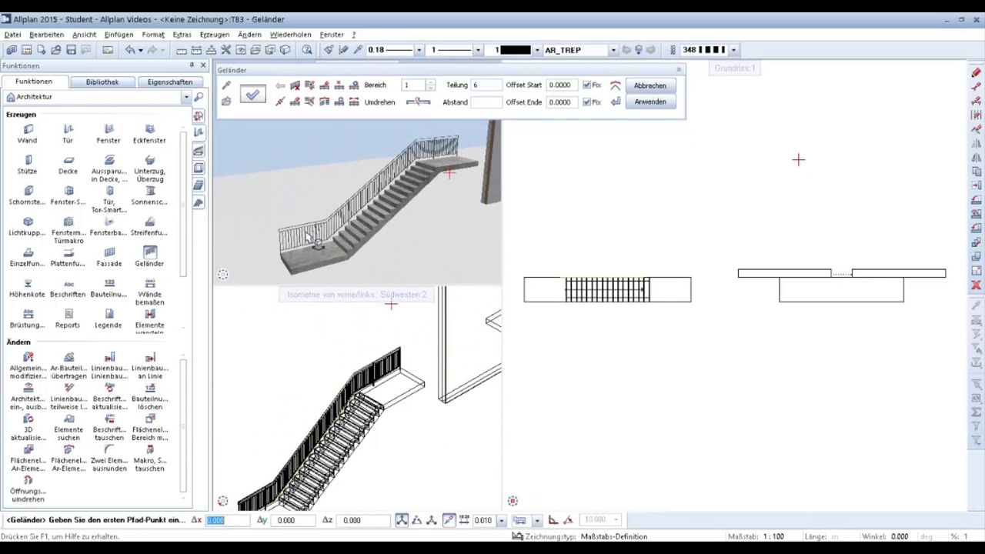
{"action": "middle_click_drag", "start_coordinate": [316, 240], "coordinate": [413, 199], "text": "shift"}
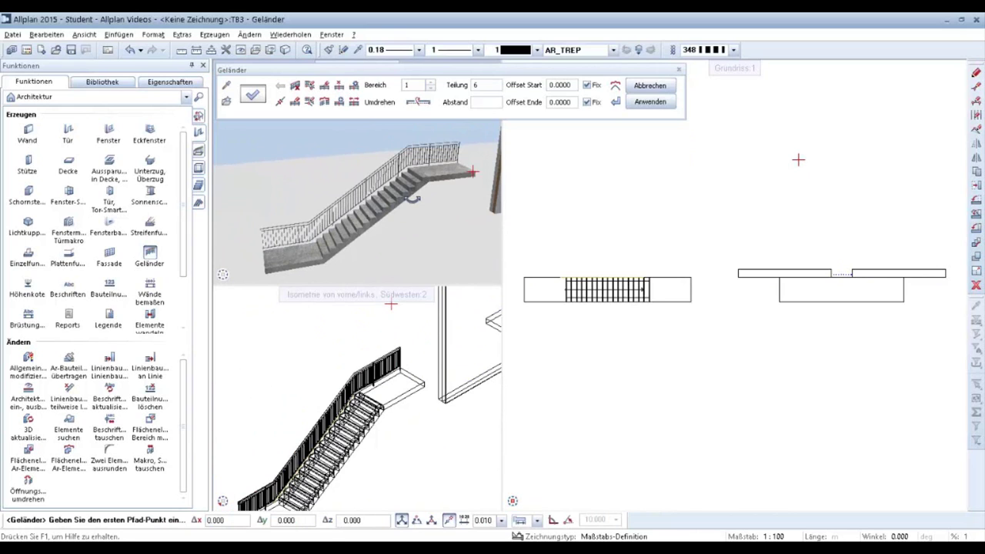
{"action": "middle_click_drag", "start_coordinate": [416, 202], "coordinate": [349, 225], "text": "shift"}
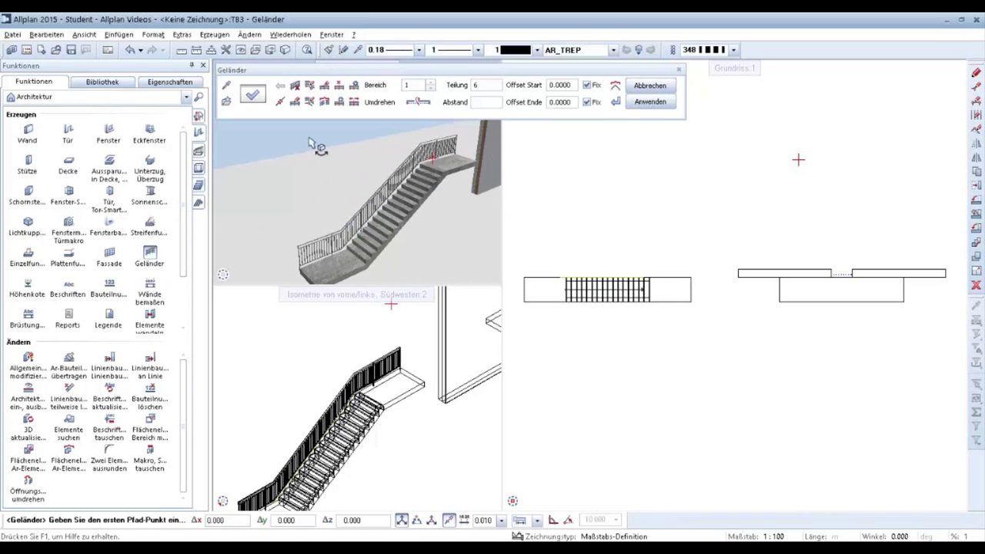
Compare the Favoriten railing templates and select Geländer ohne Pfosten
{"action": "left_click", "coordinate": [227, 103]}
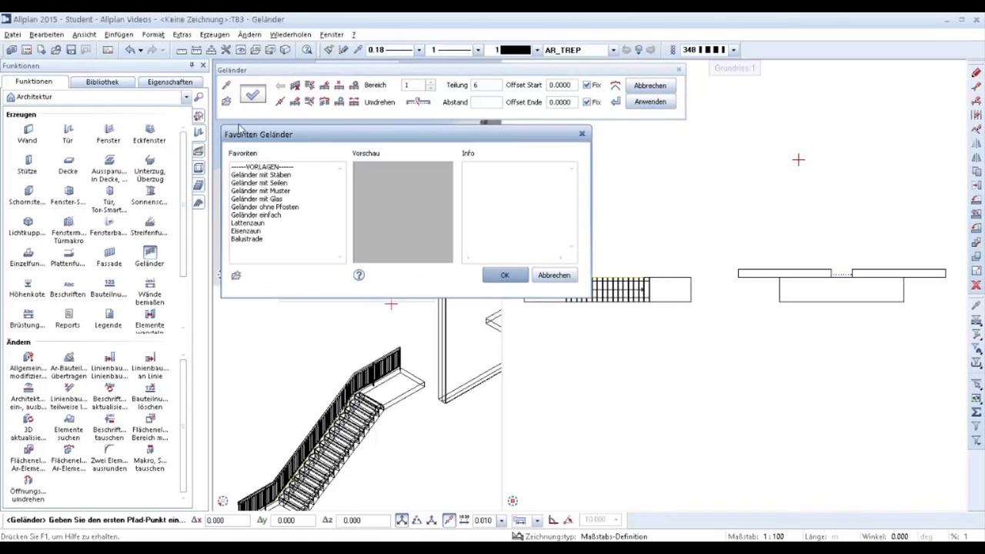
{"action": "left_click", "coordinate": [264, 175]}
{"action": "left_click", "coordinate": [266, 183]}
{"action": "left_click", "coordinate": [264, 199]}
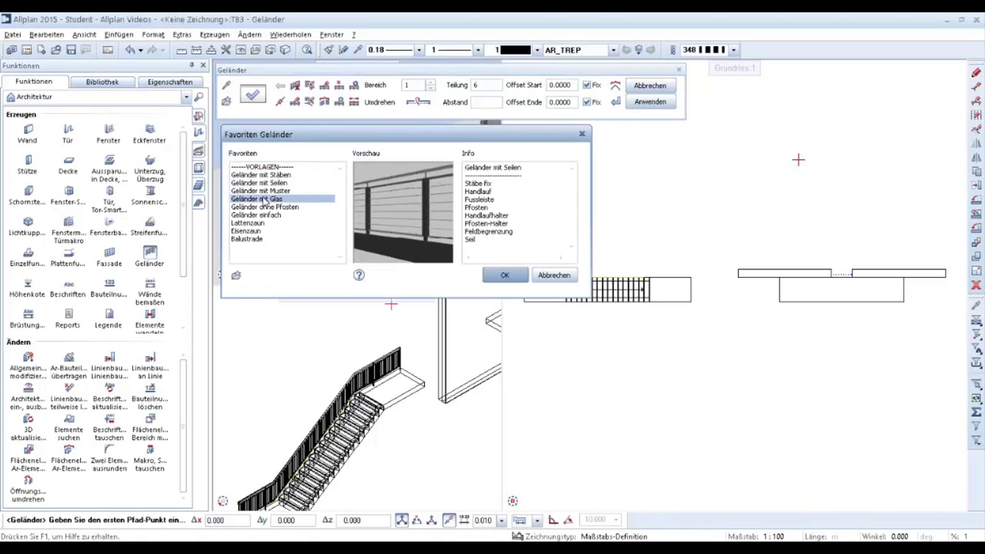
{"action": "left_click", "coordinate": [264, 207]}
{"action": "left_click", "coordinate": [264, 215]}
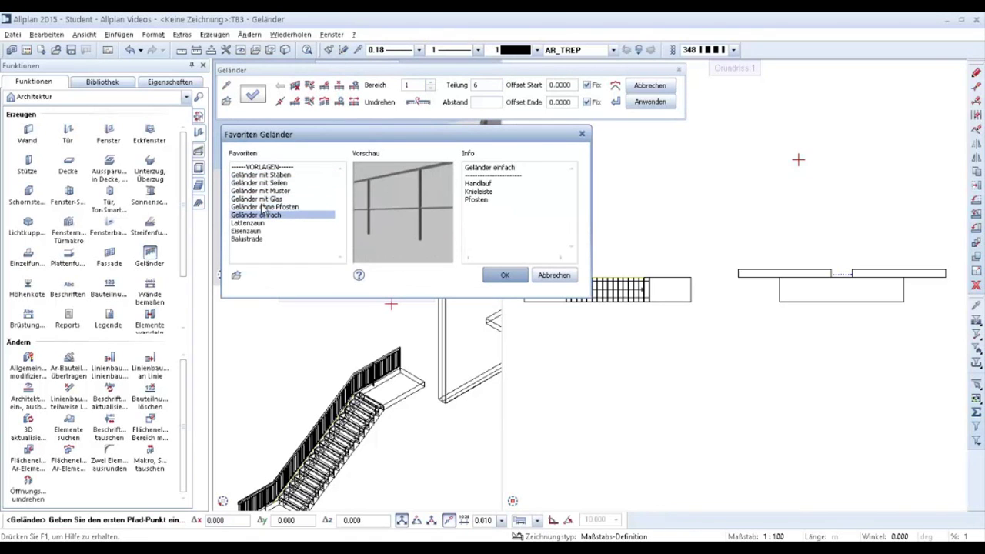
{"action": "left_click", "coordinate": [263, 208]}
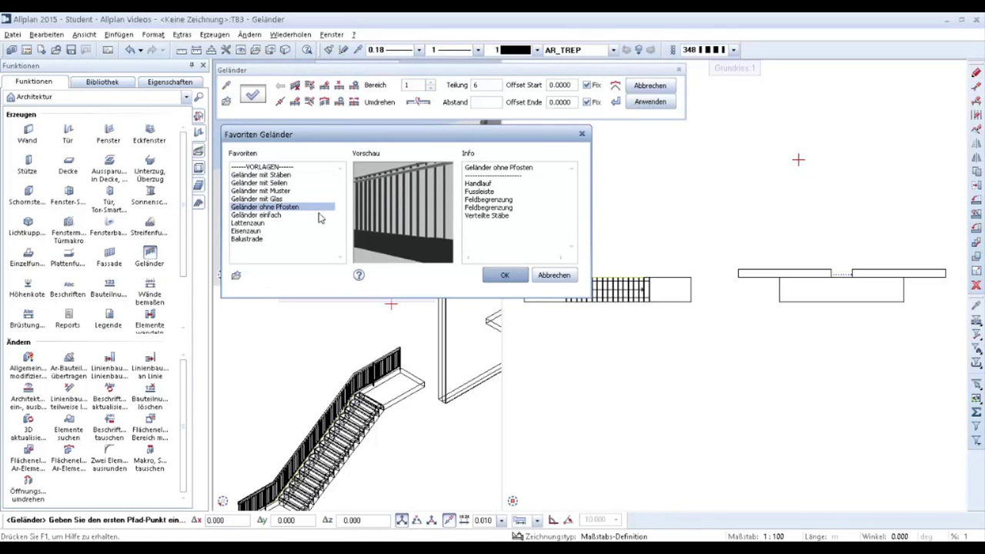
Confirm the Geländer ohne Pfosten template and zoom in on the balcony slab
{"action": "left_click", "coordinate": [504, 276]}
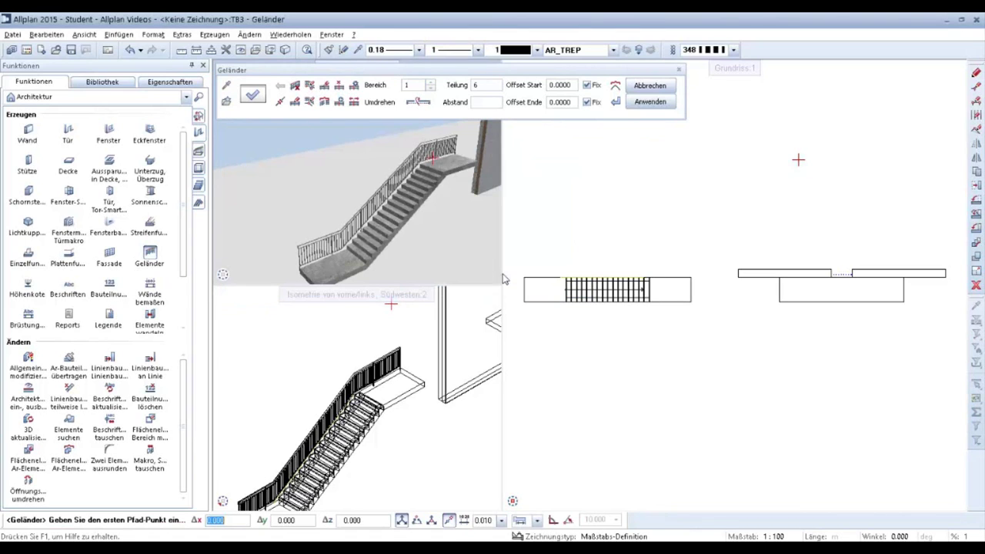
{"action": "middle_click_drag", "start_coordinate": [445, 208], "coordinate": [354, 257], "text": "shift"}
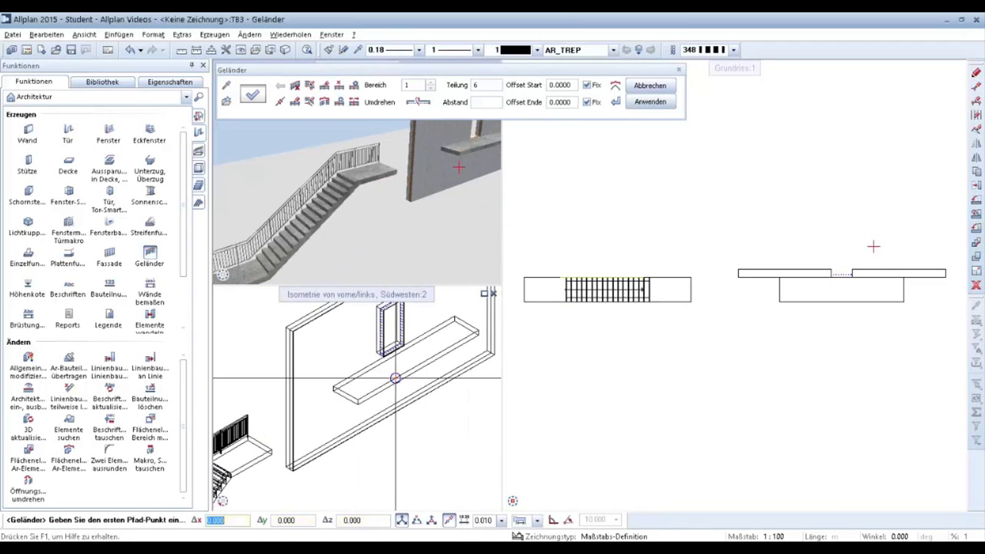
{"action": "scroll", "coordinate": [460, 347], "scroll_direction": "up", "scroll_amount": 2}
{"action": "scroll", "coordinate": [400, 354], "scroll_direction": "up", "scroll_amount": 2}
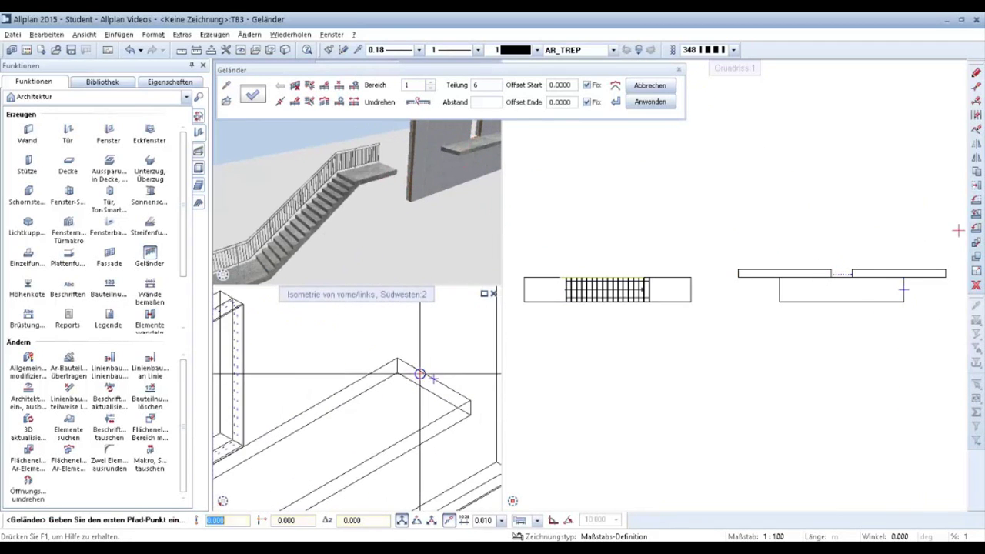
Trace the railing through three balcony slab corners, finish it, and exit Geländer
{"action": "left_click", "coordinate": [394, 356]}
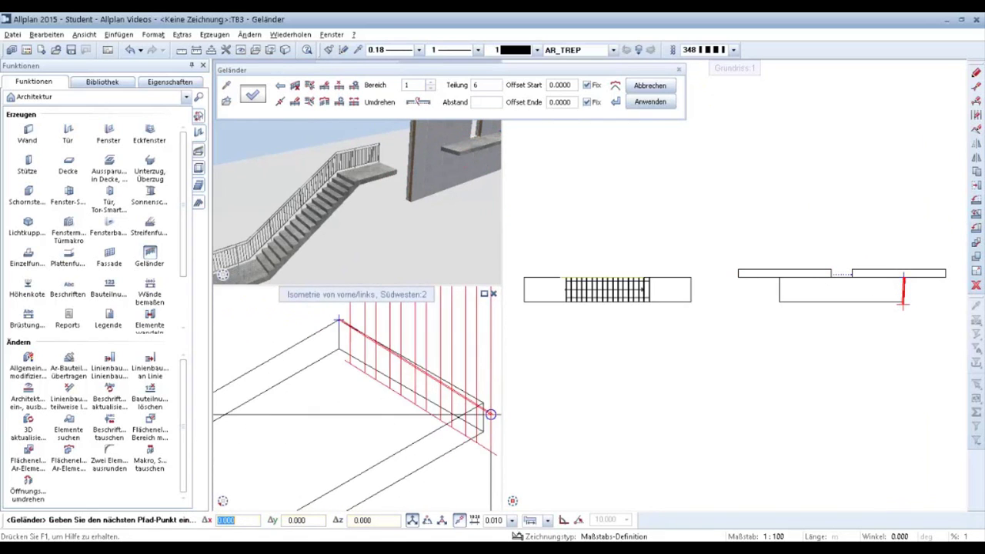
{"action": "left_click", "coordinate": [482, 402]}
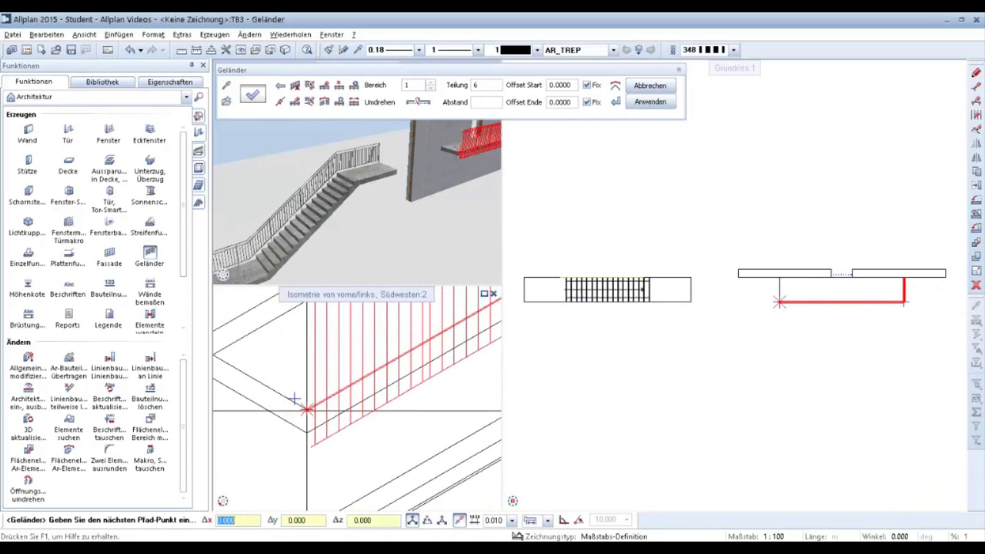
{"action": "left_click", "coordinate": [319, 417]}
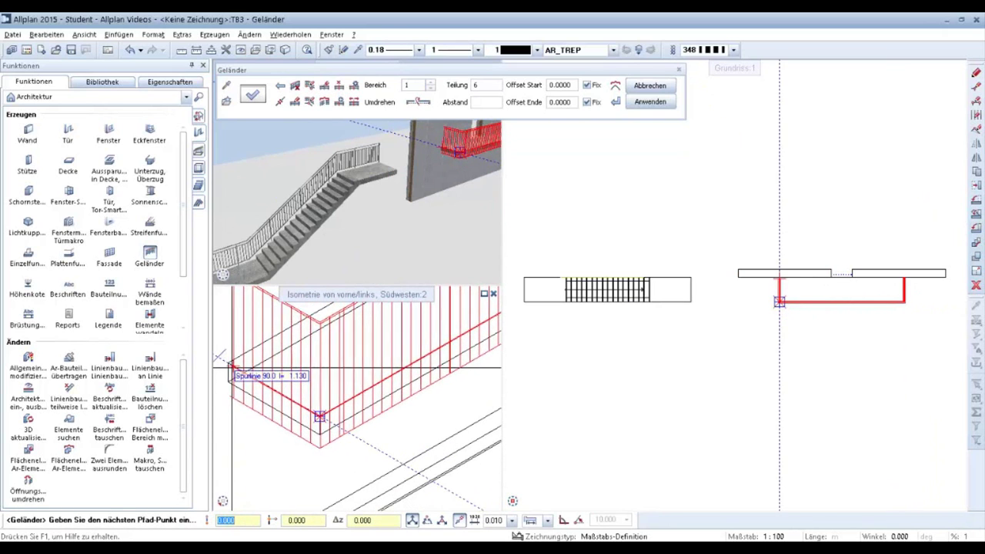
{"action": "scroll", "coordinate": [228, 362], "scroll_direction": "down", "scroll_amount": 2}
{"action": "scroll", "coordinate": [308, 408], "scroll_direction": "down", "scroll_amount": 3}
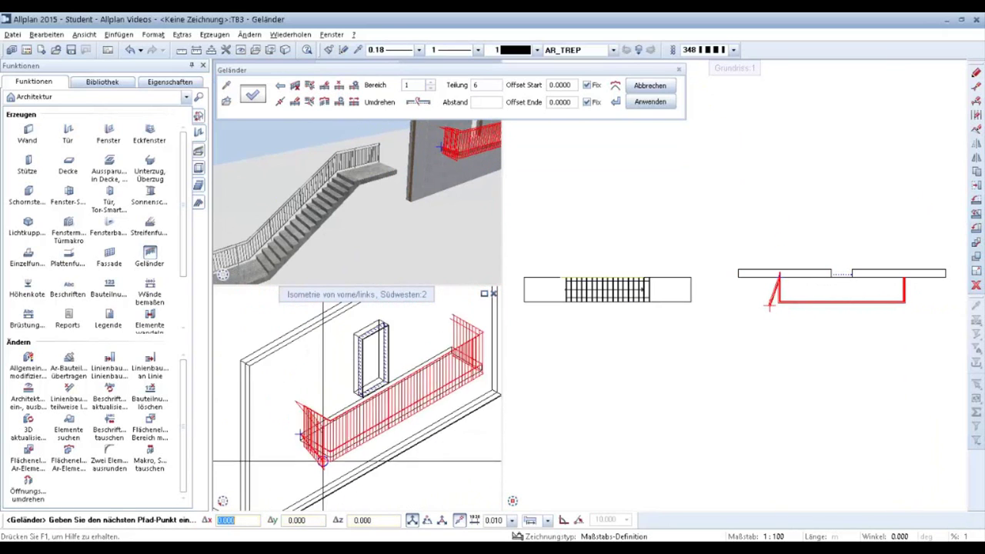
{"action": "scroll", "coordinate": [340, 435], "scroll_direction": "down", "scroll_amount": 2}
{"action": "key", "text": "Escape"}
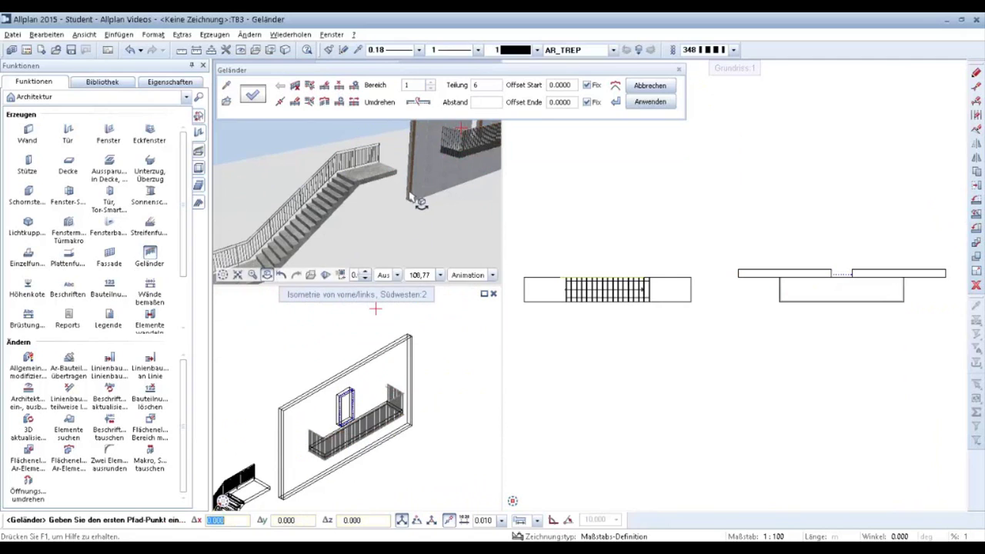
{"action": "key", "text": "Escape"}
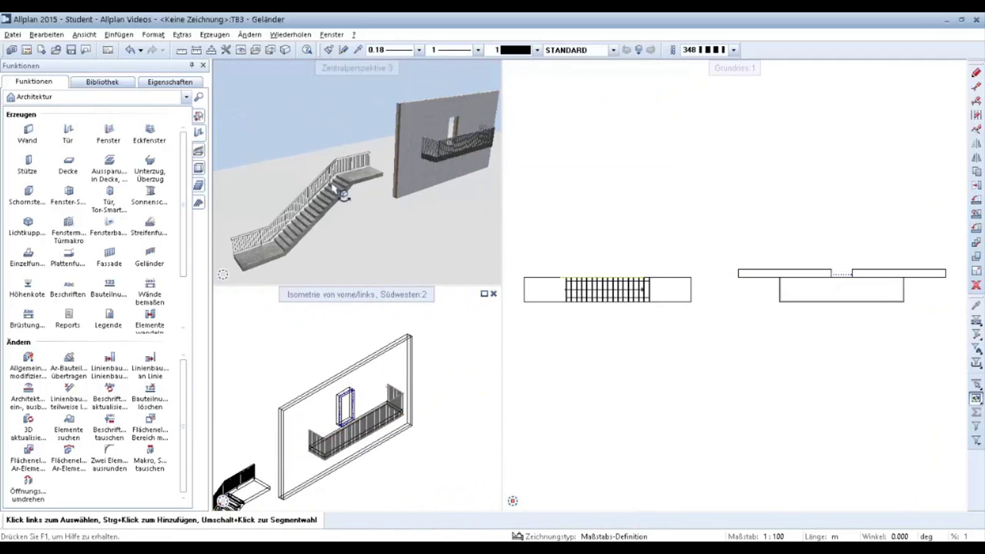
Orbit and pan the perspective view until the balcony railing fills the window
{"action": "mouse_move", "coordinate": [348, 192]}
{"action": "left_mouse_down"}
{"action": "mouse_move", "coordinate": [450, 184]}
{"action": "mouse_move", "coordinate": [352, 171]}
{"action": "mouse_move", "coordinate": [448, 177]}
{"action": "mouse_move", "coordinate": [419, 184]}
{"action": "left_mouse_up"}
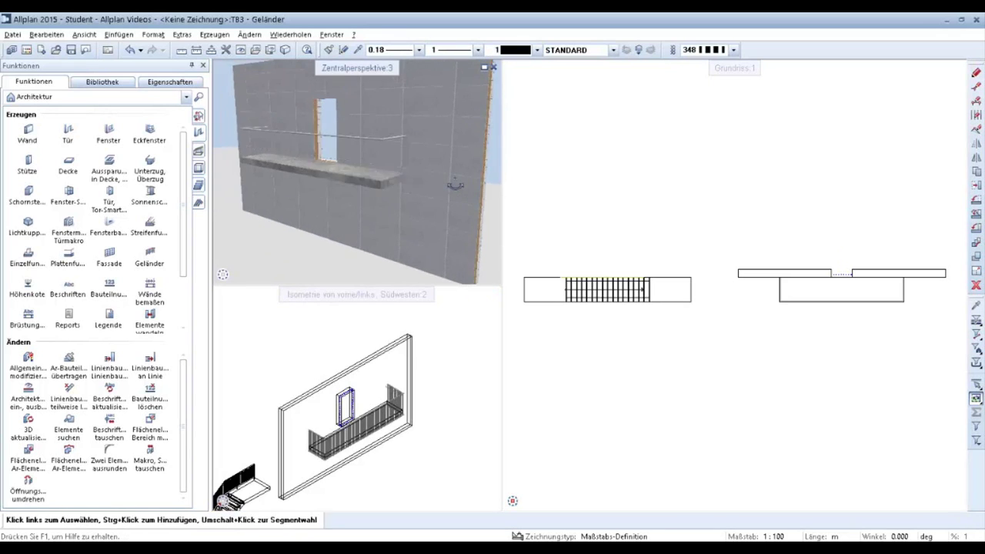
{"action": "middle_click_drag", "start_coordinate": [363, 154], "coordinate": [377, 172]}
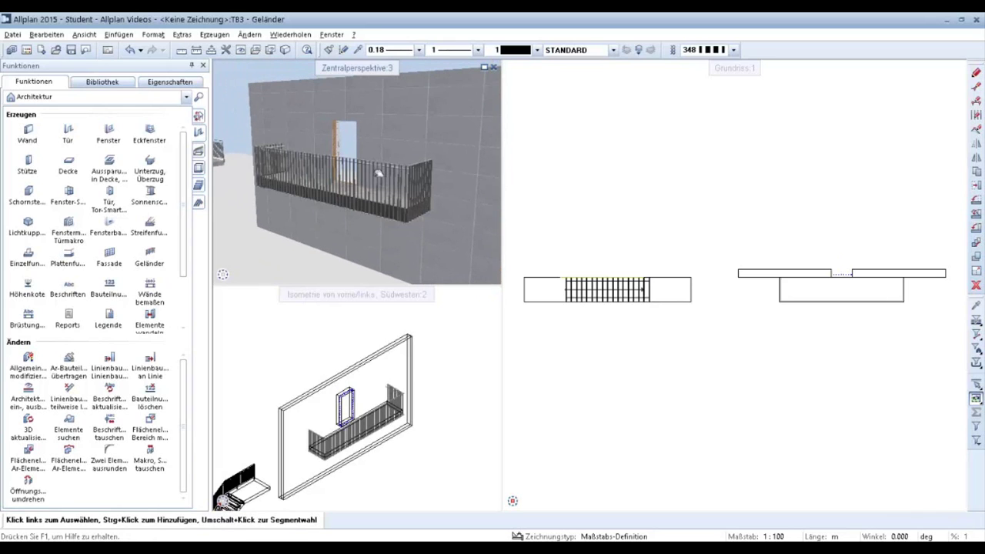